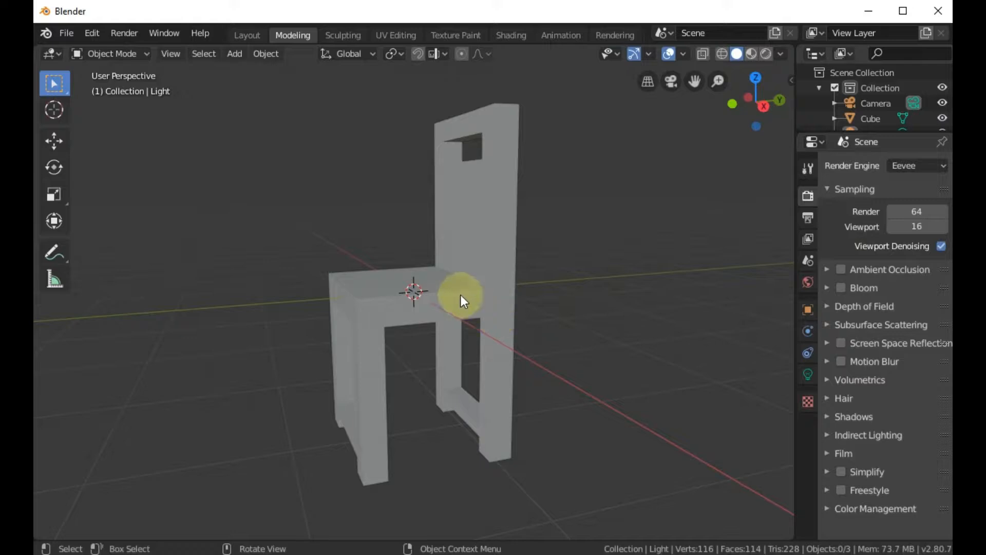
middle_drag(337, 296, 630, 297)
mouse_move(478, 304)
middle_down()
mouse_move(341, 326)
mouse_move(269, 300)
mouse_move(482, 289)
middle_up()
middle_drag(414, 301, 645, 291)
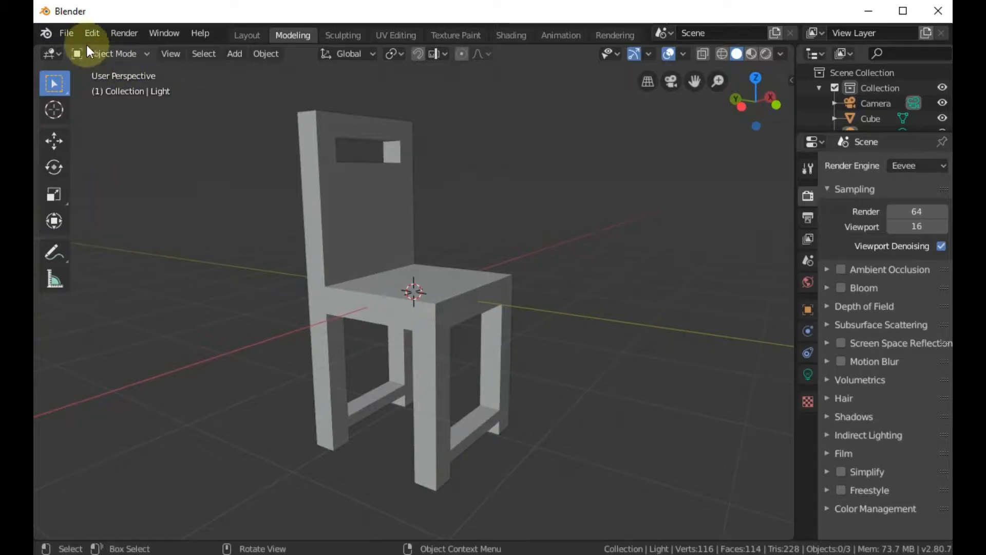
Step: Create a new General file, discarding the unsaved changes to the chair scene
click(68, 33)
mouse_move(96, 49)
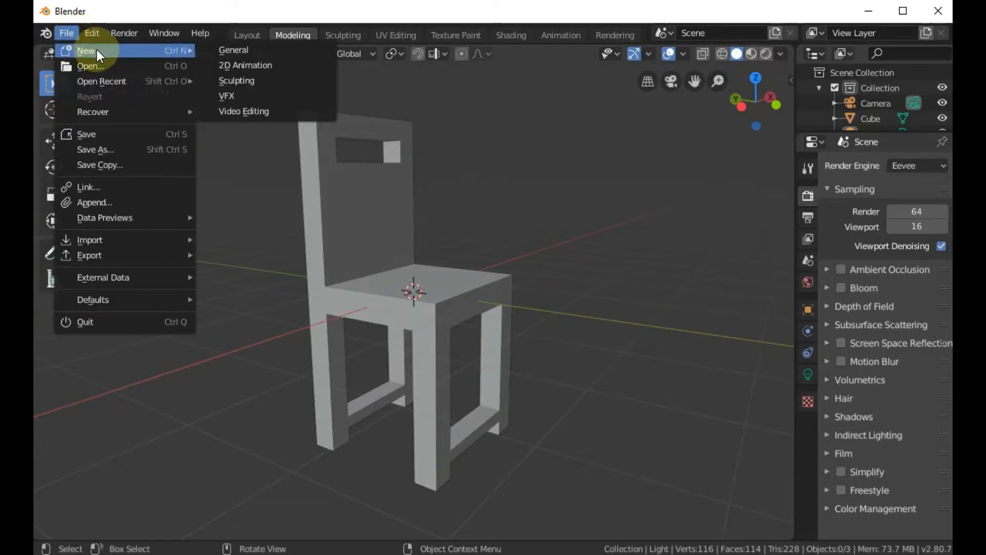
click(265, 51)
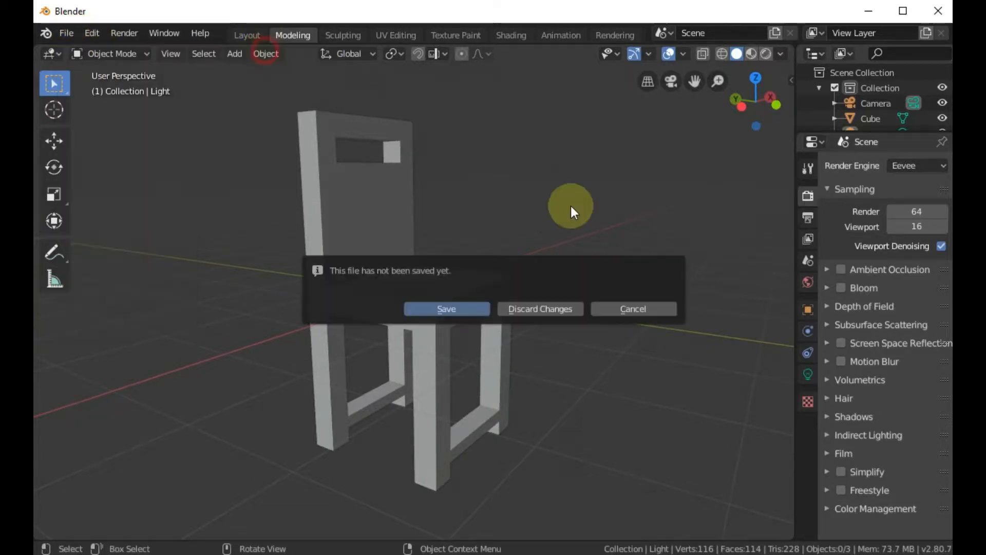
click(539, 307)
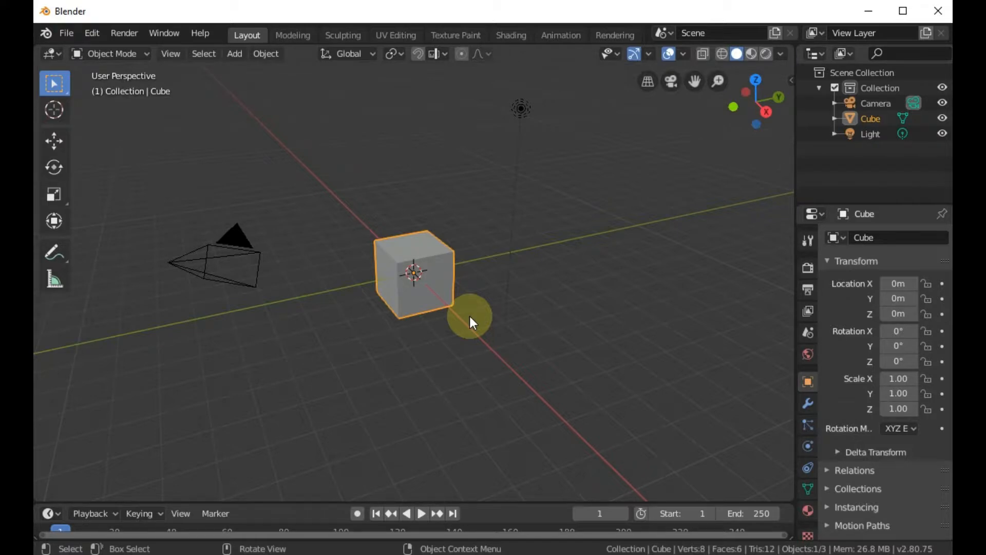
Step: Try flattening the default cube along the Z axis with the Scale tool, undo it, and return to the selection tool with nothing selected
scroll(414, 289, up, 4)
scroll(414, 288, down, 3)
scroll(415, 329, up, 6)
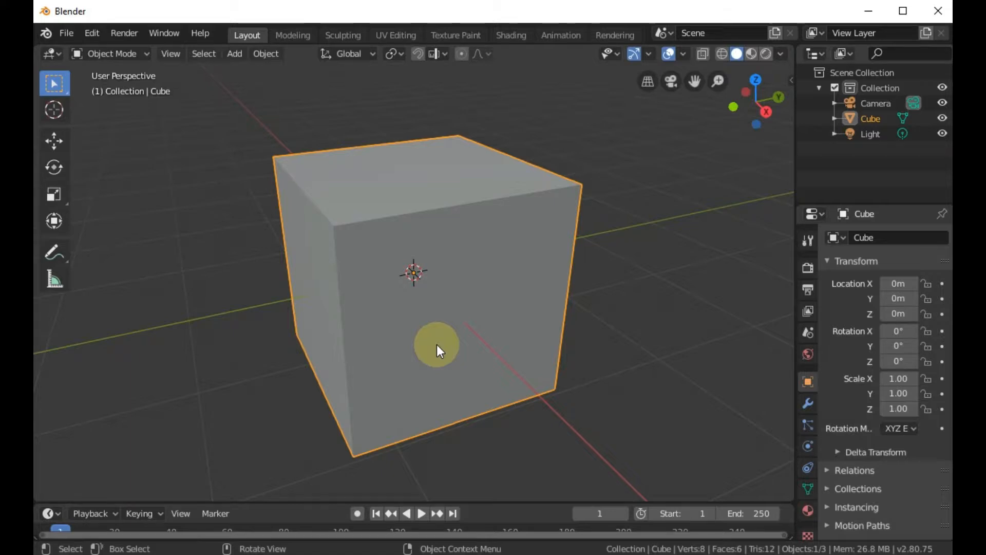
click(53, 139)
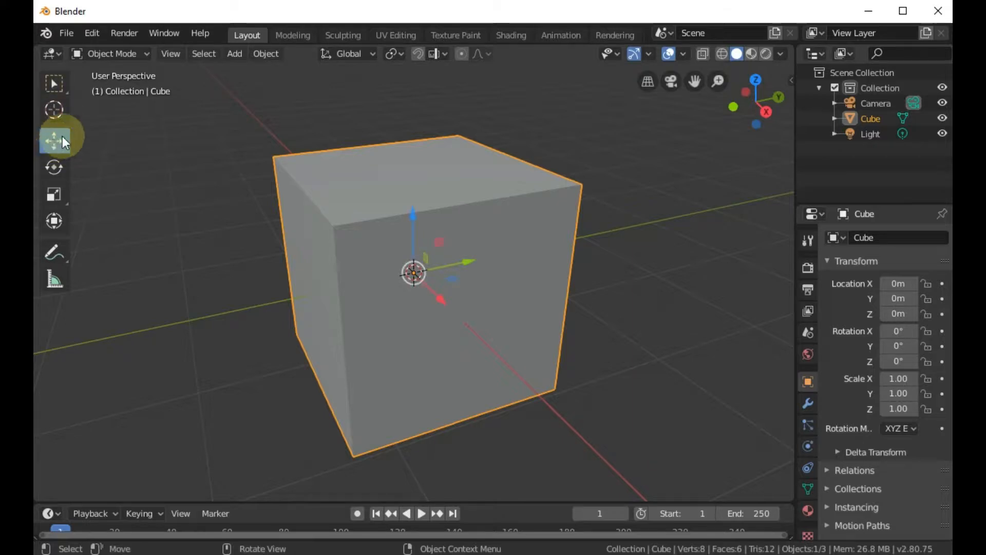
click(56, 194)
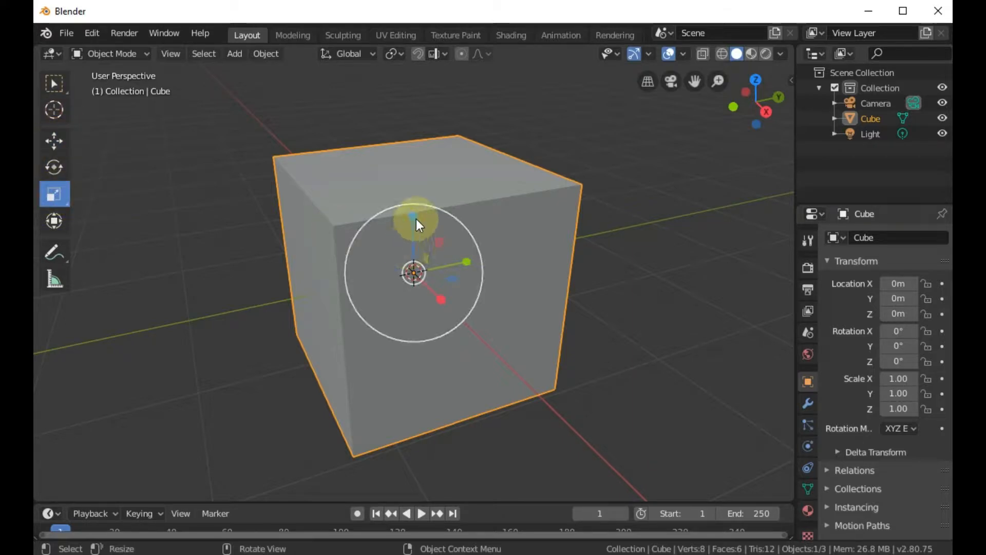
drag(414, 217, 415, 258)
key(ctrl+z)
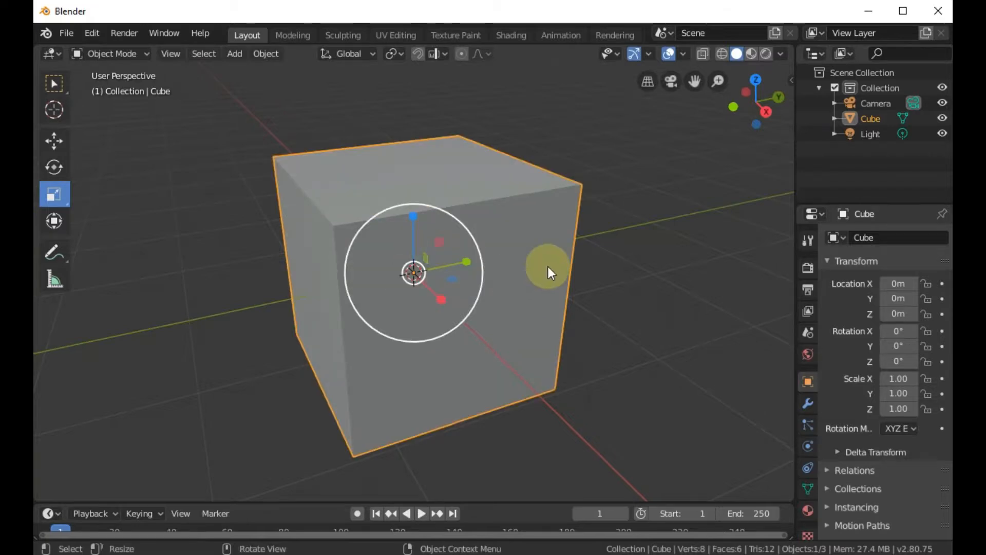
click(620, 270)
key(w)
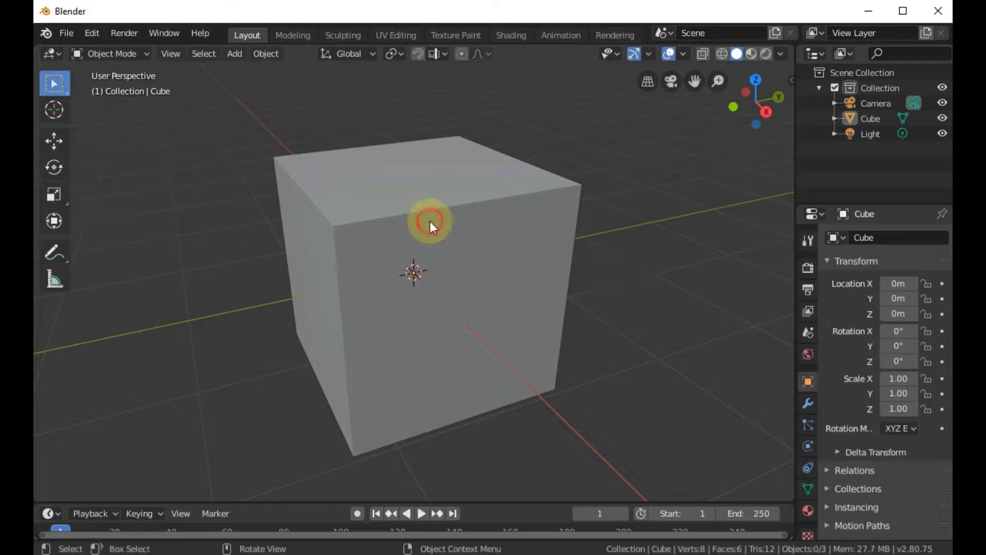
Step: Select the cube and scale it along the global Z axis to about 0.13, forming a flat slab
click(430, 222)
key(s)
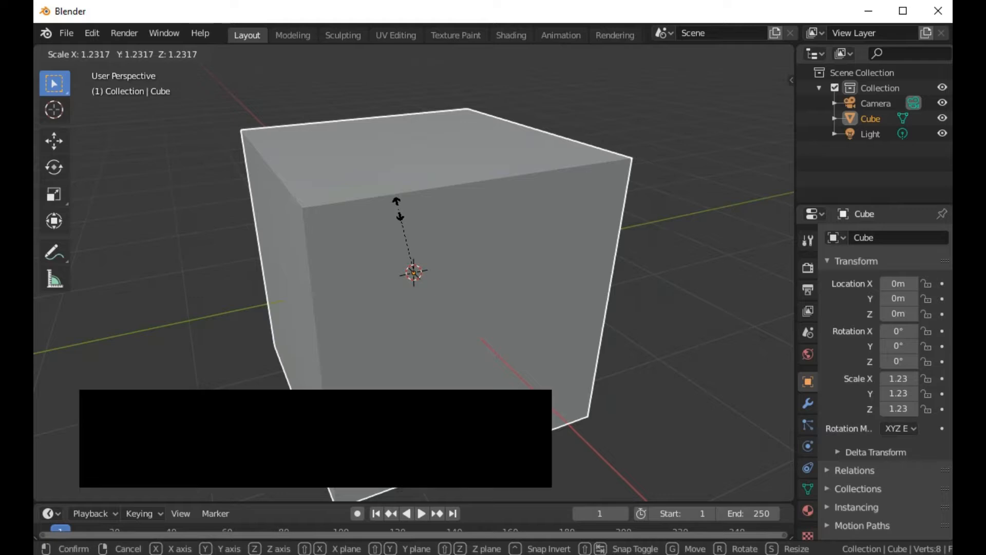
key(z)
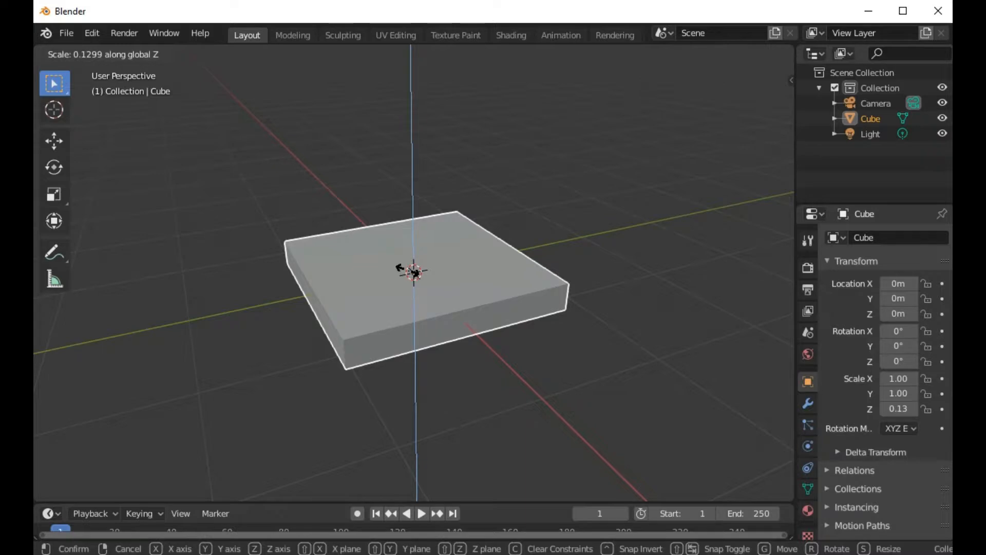
click(407, 270)
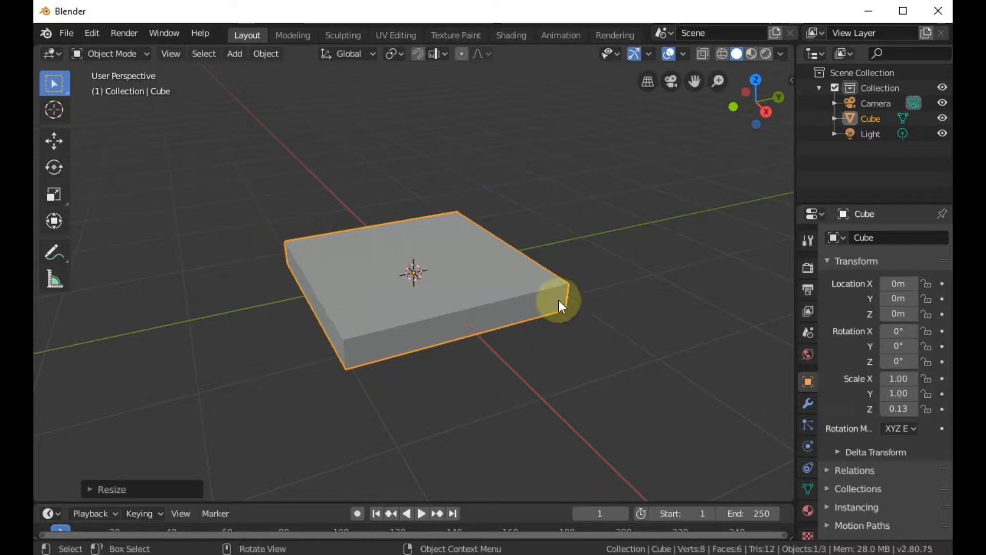
Step: Toggle the flattened cube between Object Mode and Edit Mode several times, finishing in Edit Mode
click(133, 53)
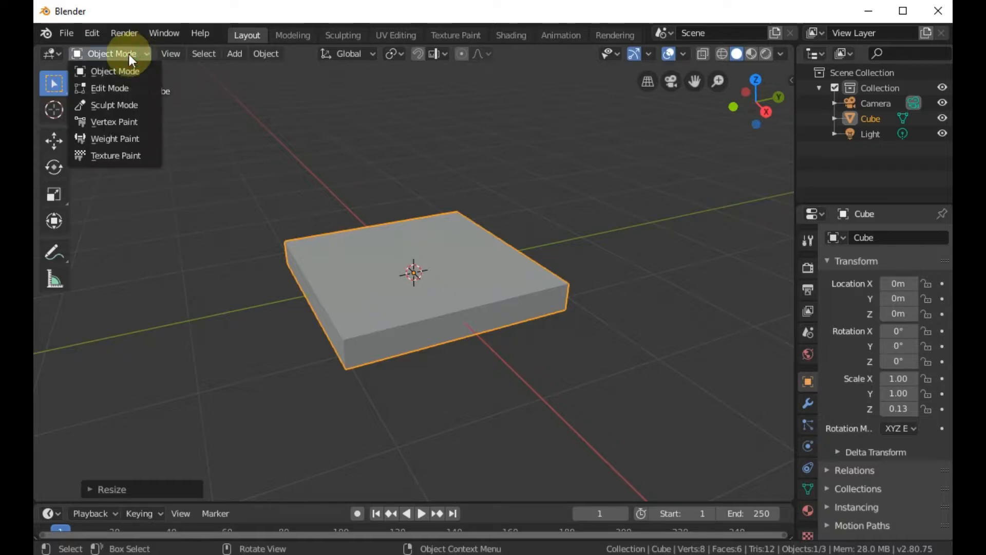
click(111, 90)
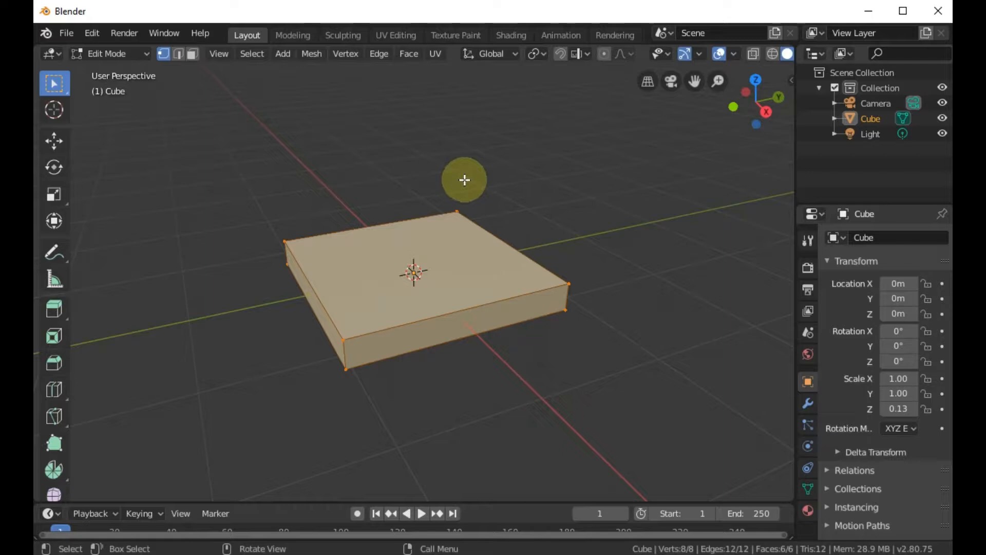
key(Tab)
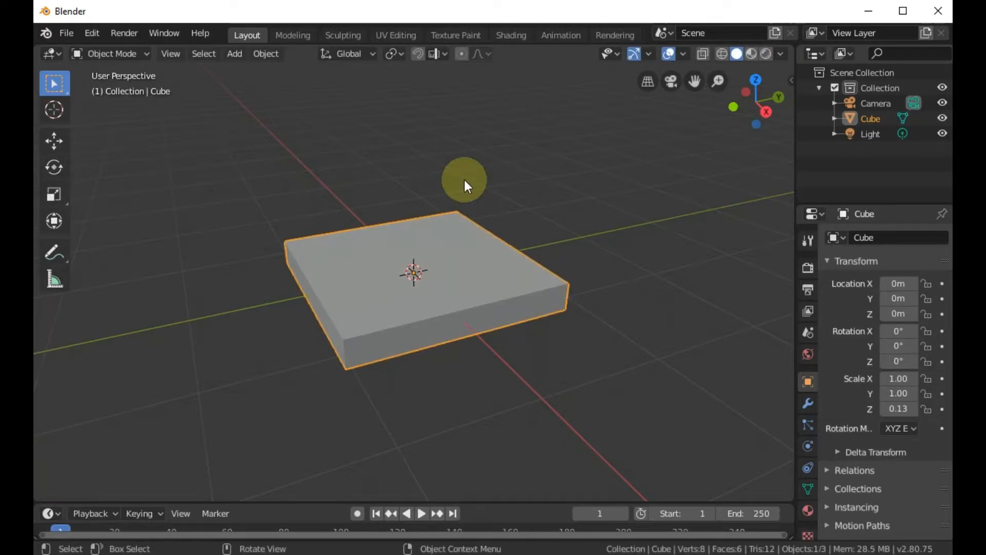
key(Tab)
key(Tab)
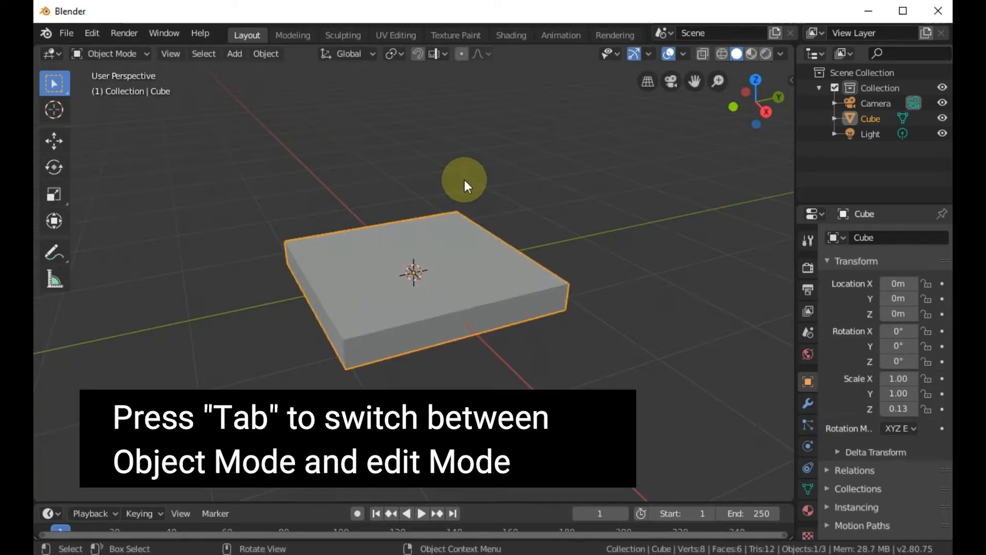
key(Tab)
key(Tab)
key(Tab)
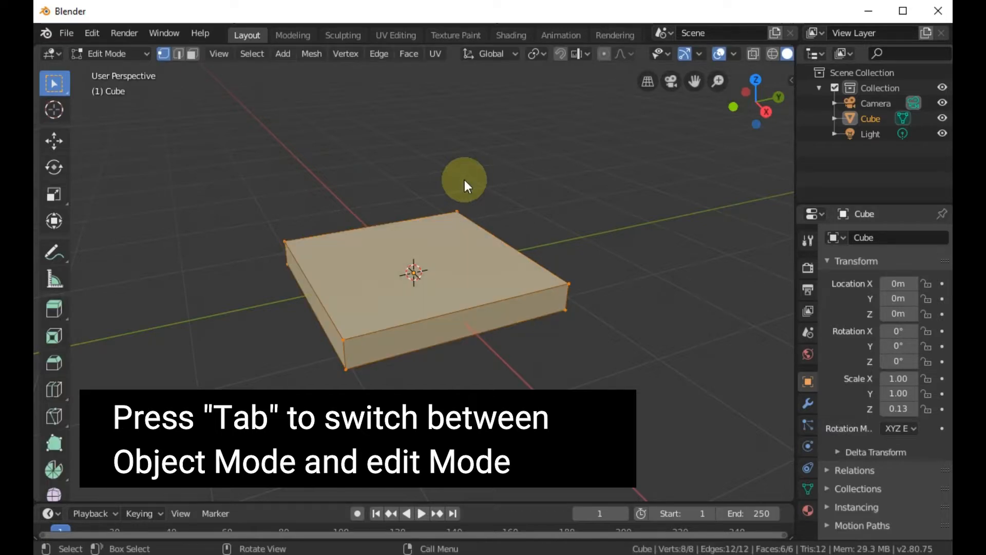
key(Tab)
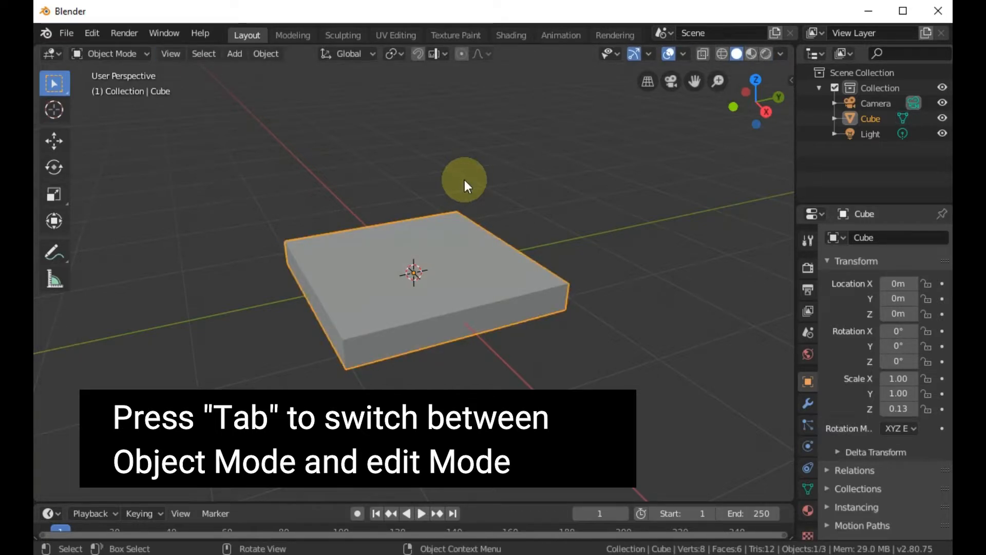
key(Tab)
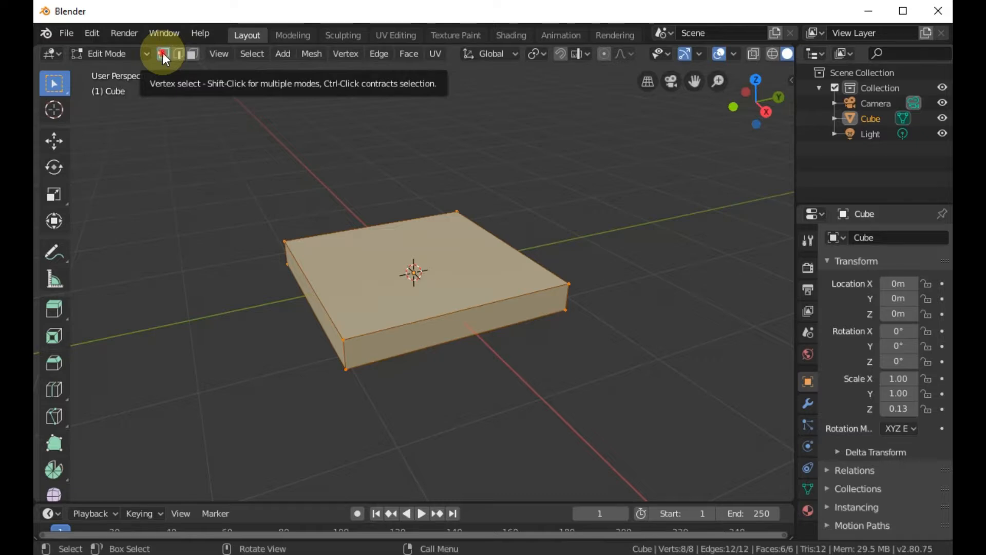
Step: Try moving the slab's back-left upper corner vertex upward and inward with the Move tool, and undo the moves
click(285, 240)
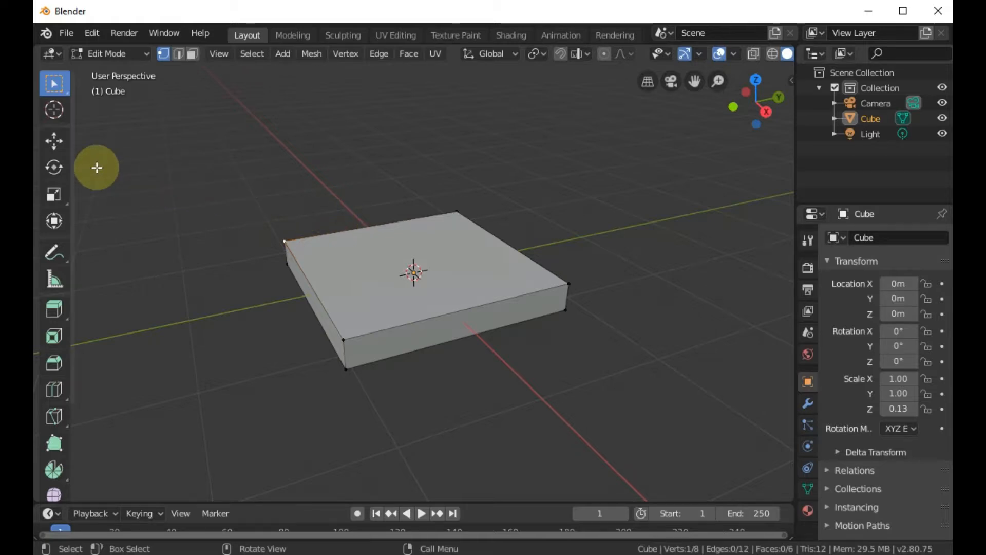
click(55, 141)
drag(280, 184, 267, 122)
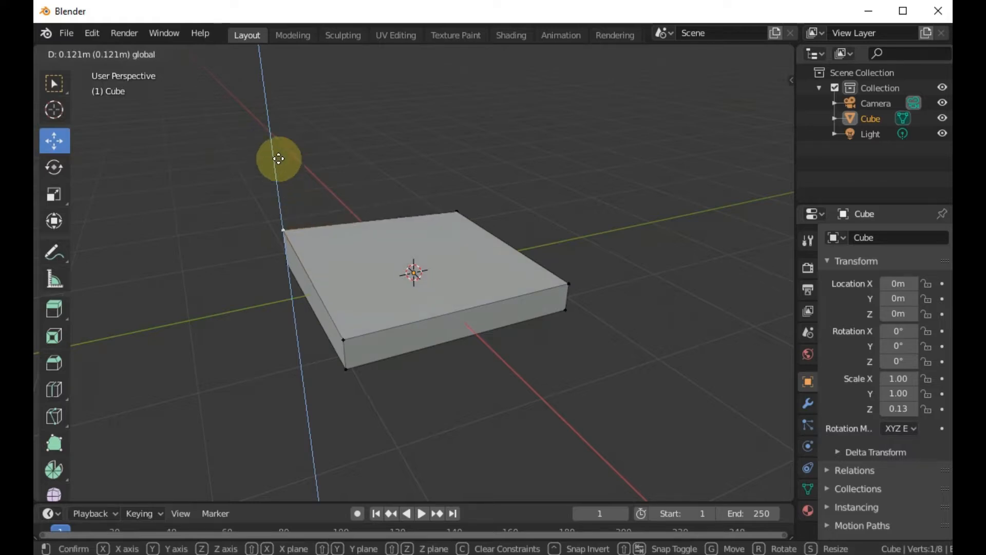
click(334, 209)
mouse_move(334, 209)
mouse_down()
mouse_move(441, 181)
mouse_move(358, 203)
mouse_move(306, 241)
mouse_move(363, 273)
mouse_move(329, 225)
mouse_up()
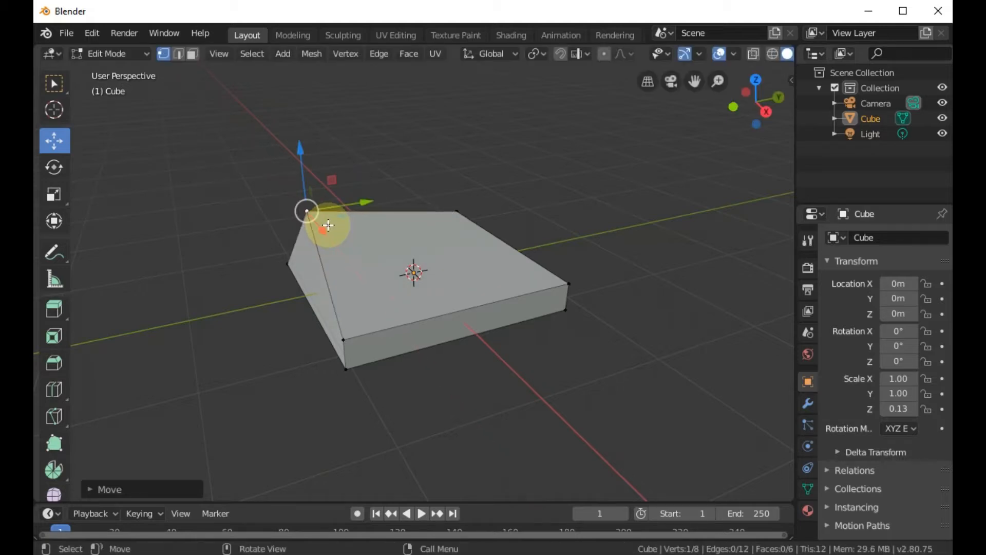
key(ctrl+z)
key(ctrl+z)
key(ctrl+z)
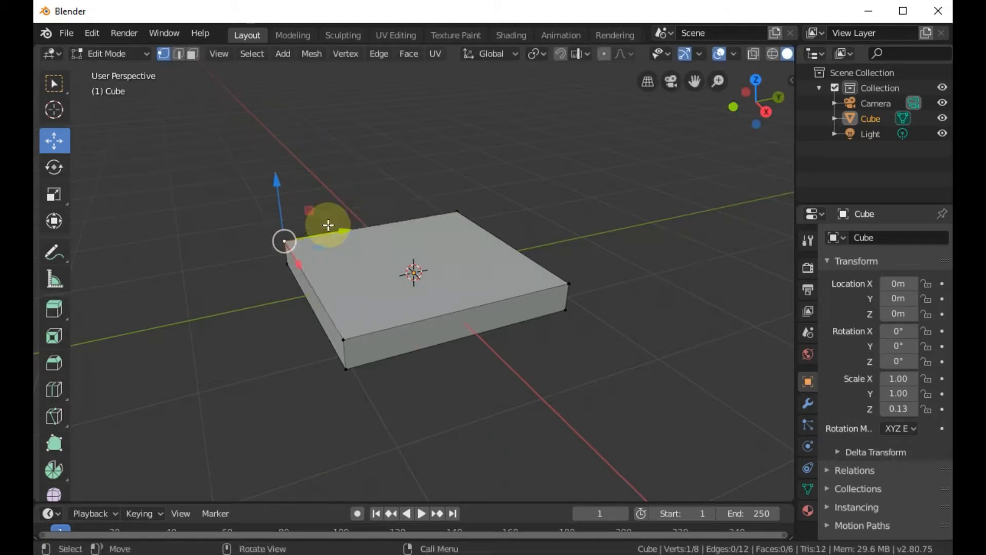
Step: Select several of the slab's corner vertices one by one, try moving the back-left upper one, and undo that move
click(458, 209)
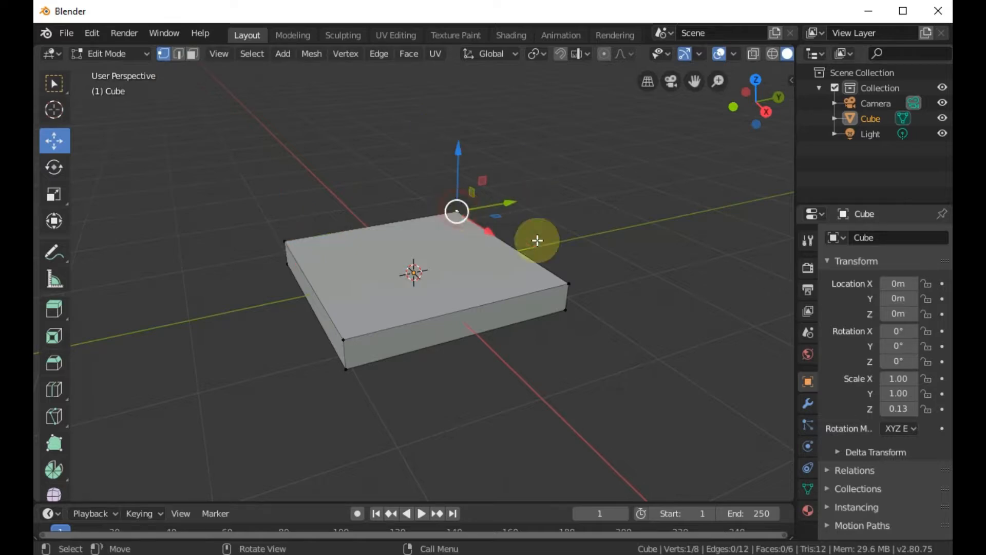
click(569, 285)
click(565, 309)
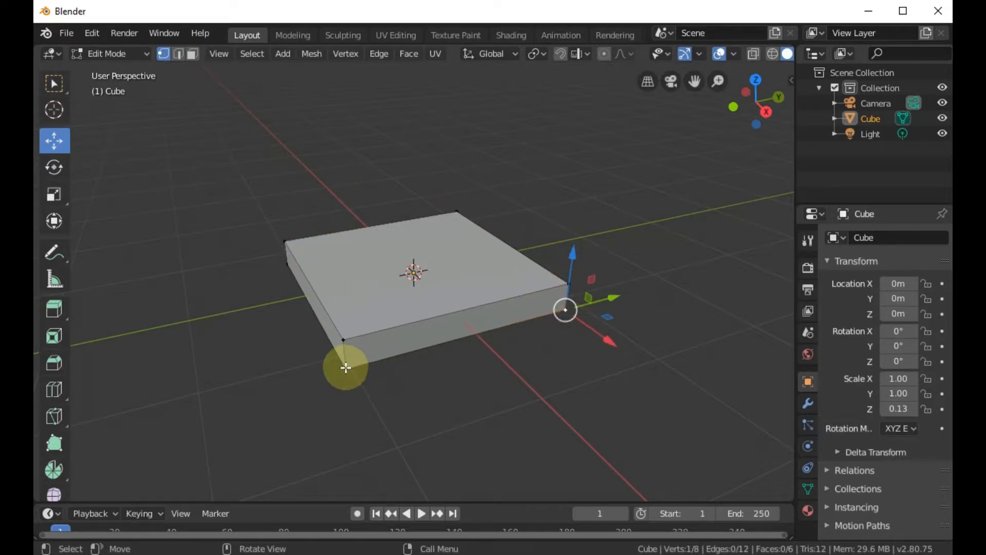
click(345, 366)
drag(343, 334, 343, 339)
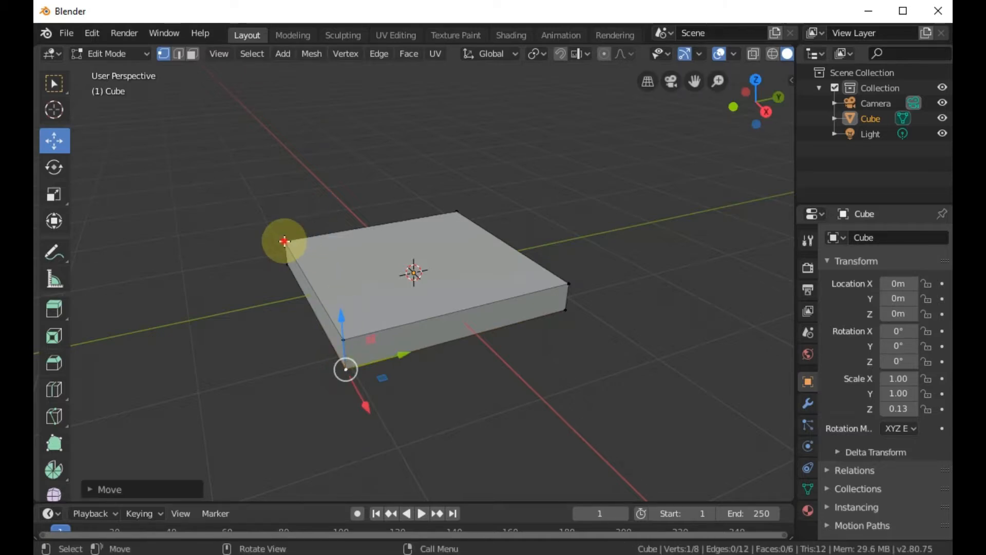
click(284, 241)
drag(290, 267, 378, 227)
key(ctrl+z)
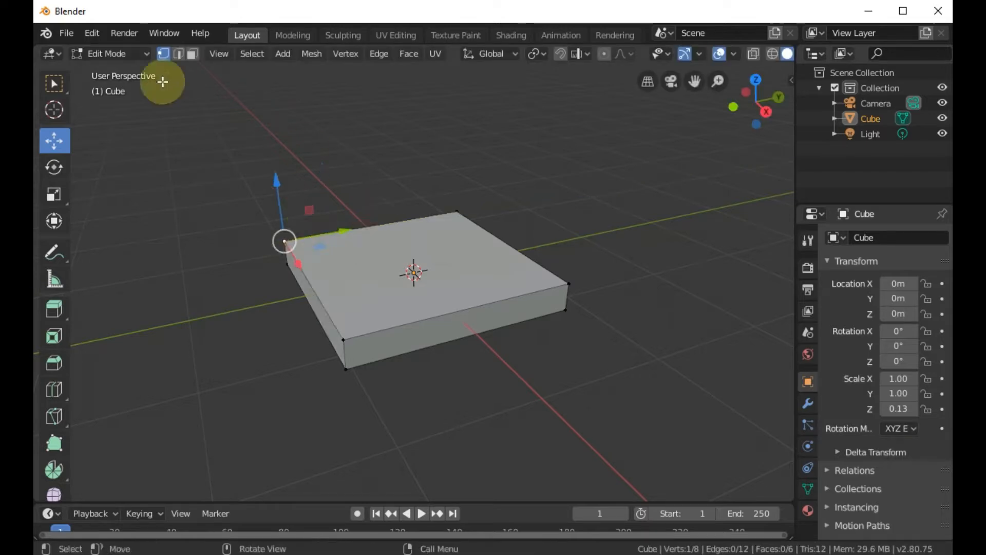
Step: In edge select mode, pick several of the slab's upper edges, try moving the front one along Z, and undo the move
click(177, 55)
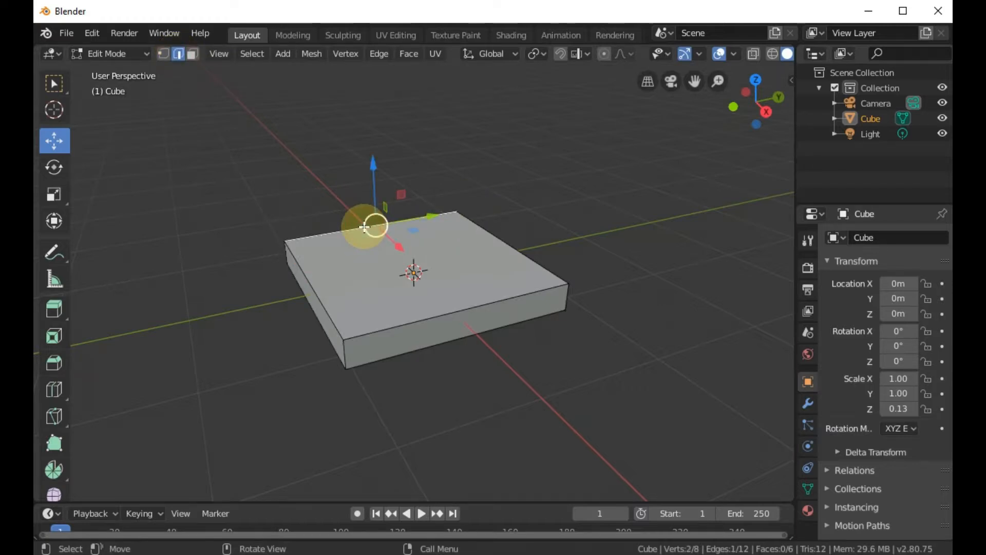
click(314, 286)
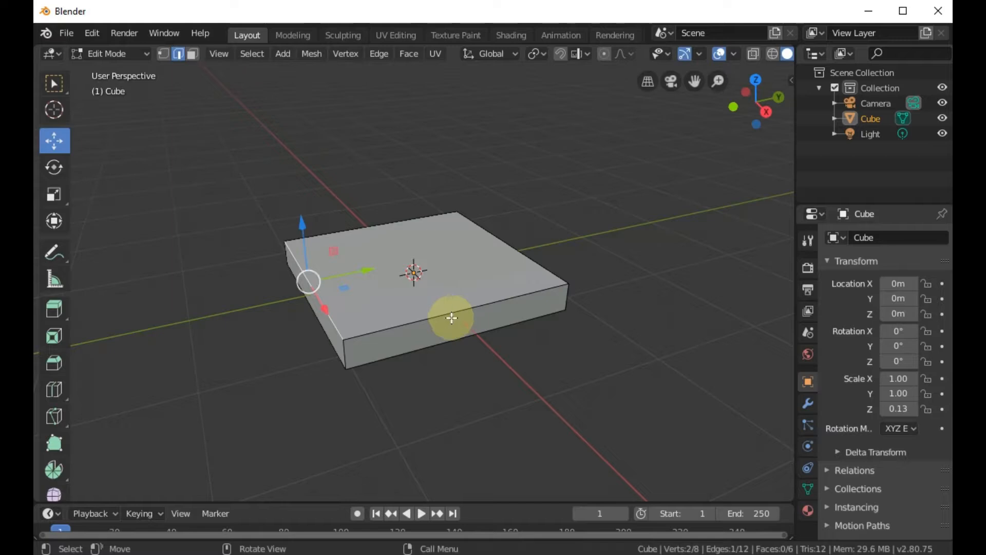
click(432, 317)
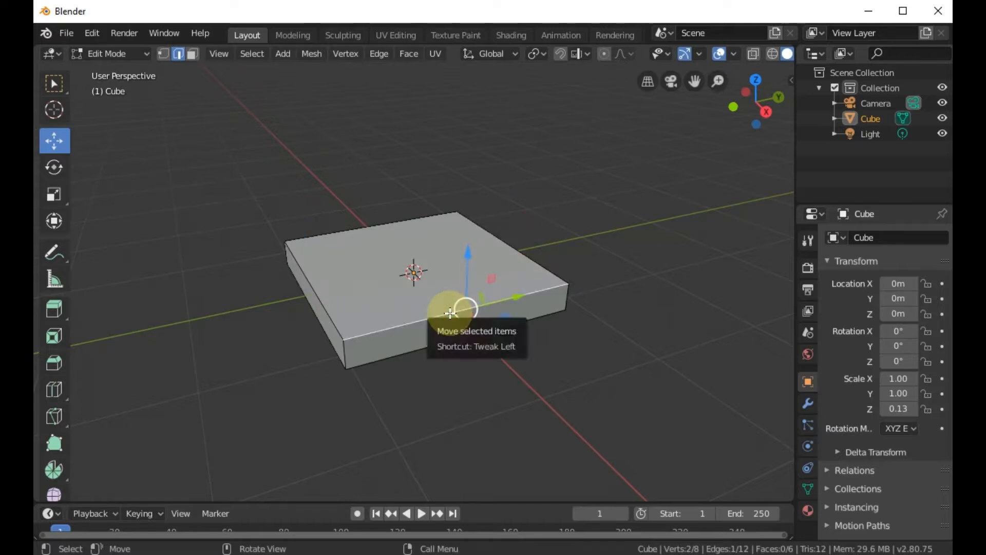
drag(464, 250, 455, 298)
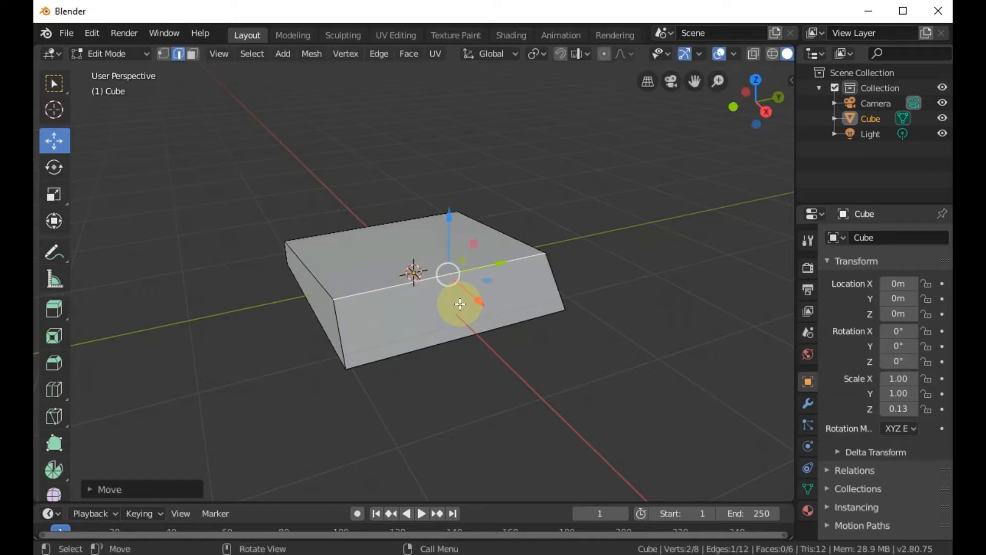
key(ctrl+z)
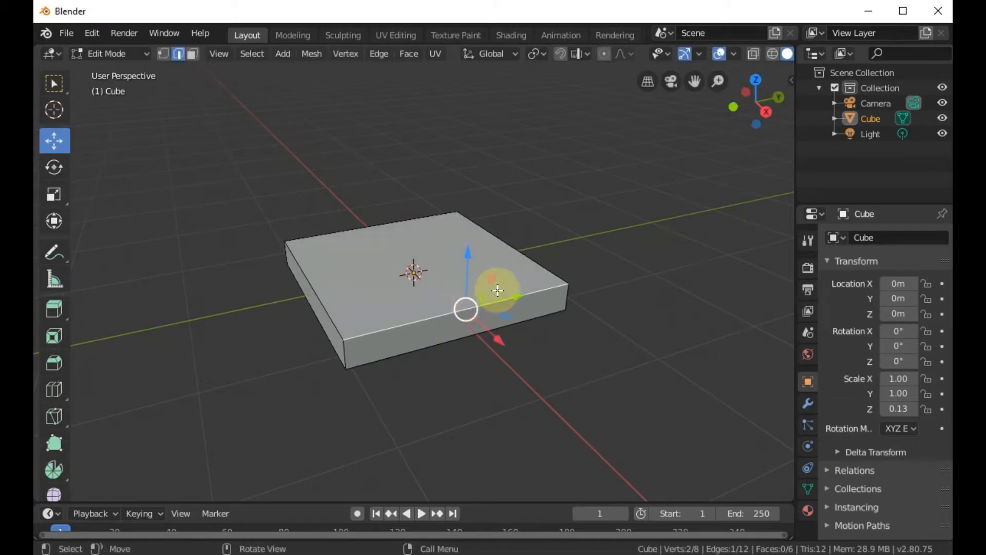
Step: Switch to face select mode and select the slab's upper face, followed by its front side face
click(192, 53)
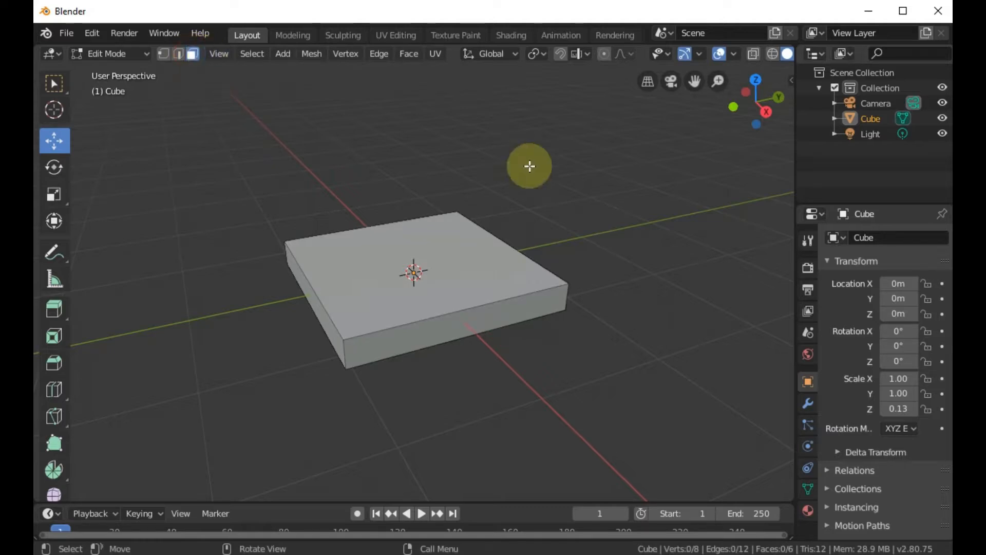
click(474, 265)
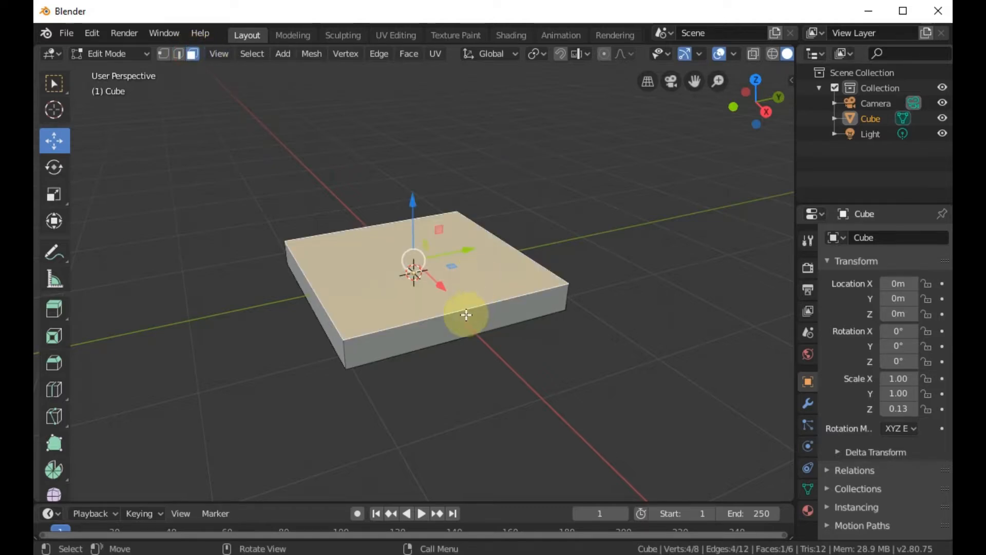
click(452, 322)
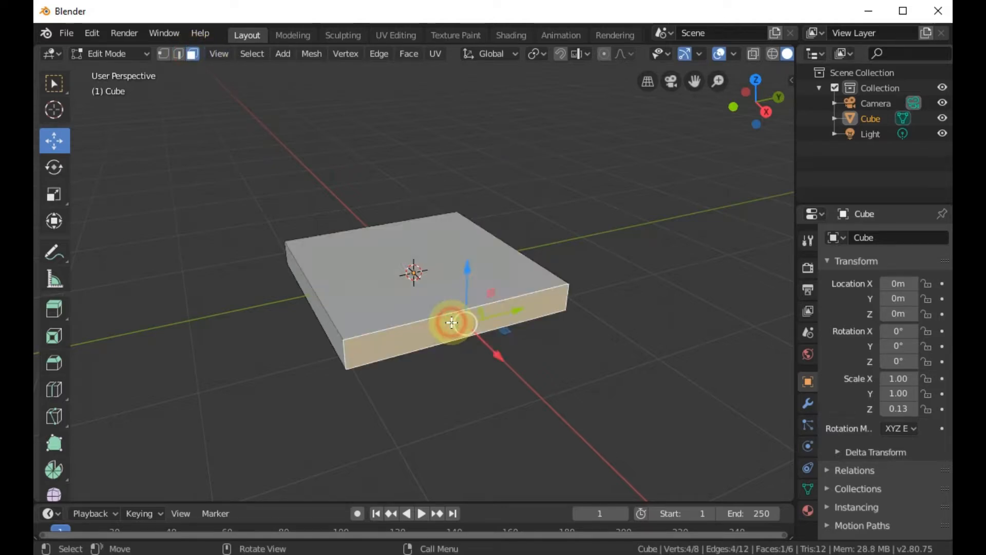
Step: Select the slab's upper face area and front side face, and try moving the front face along Z
click(326, 318)
click(407, 331)
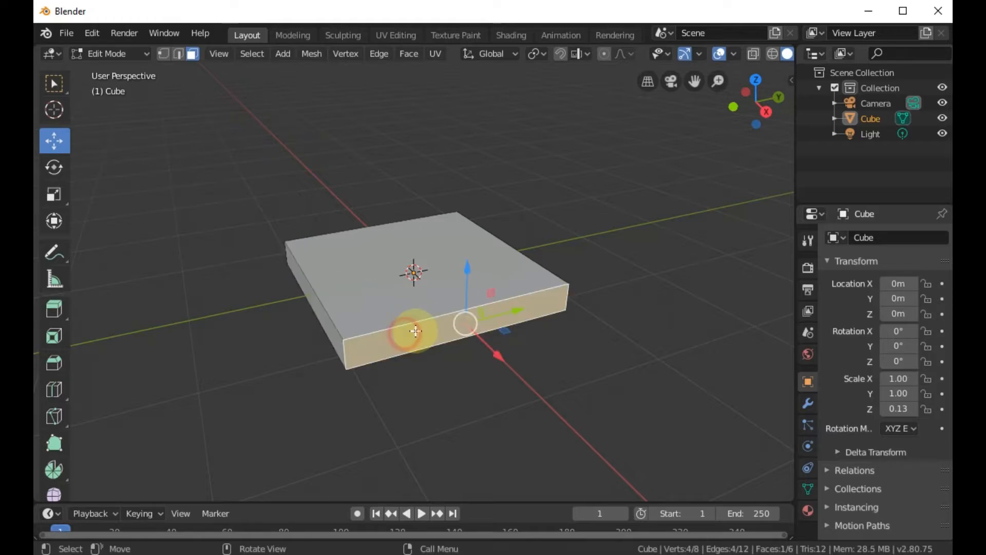
click(467, 273)
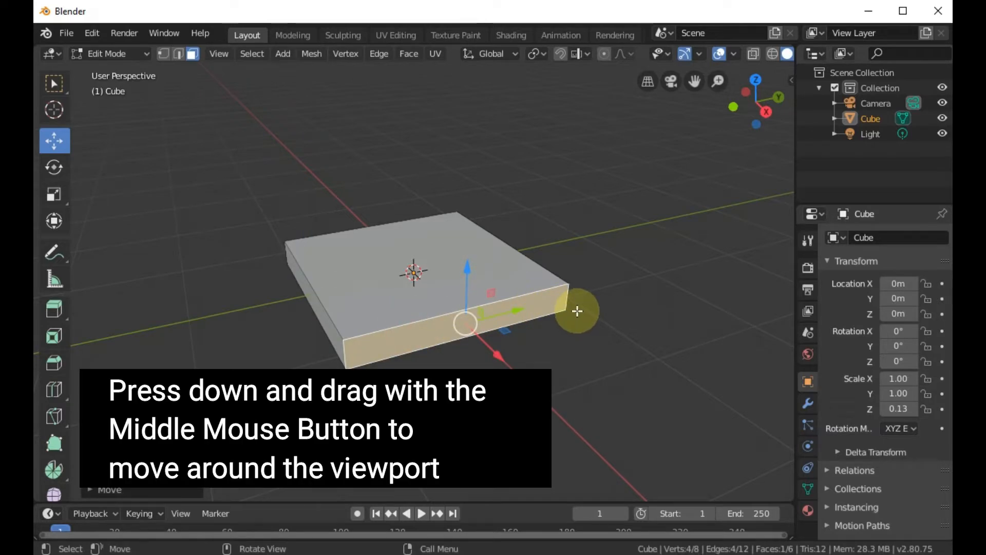
Step: Select the slab's faces one by one from different angles, including the underside and the adjoining side faces
middle_drag(578, 311, 436, 283)
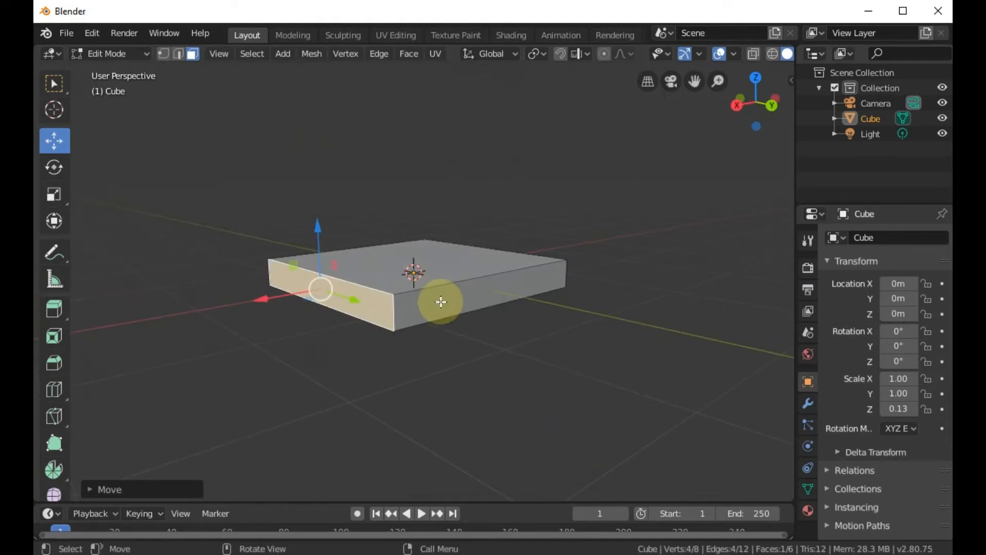
click(439, 301)
middle_drag(455, 331, 401, 242)
click(382, 240)
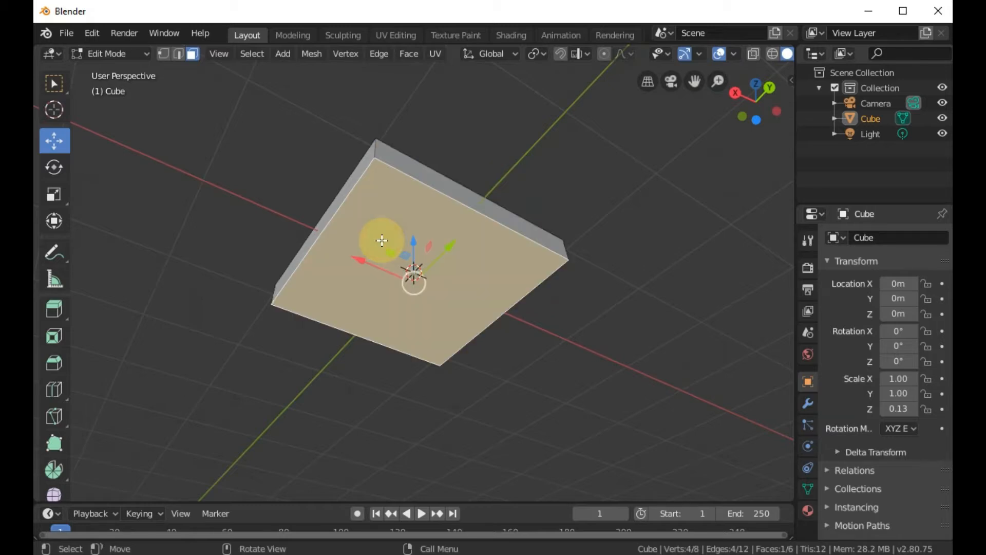
middle_drag(484, 374, 442, 183)
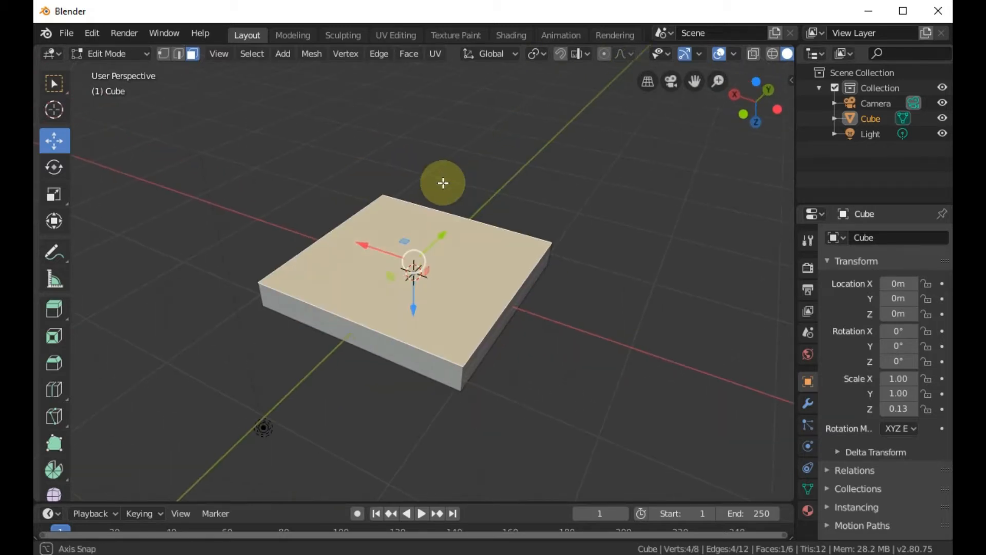
click(376, 341)
Step: Select the slab's side face on the positive X side and move it outward along X to lengthen the slab
middle_drag(456, 341, 448, 246)
middle_drag(449, 282, 462, 489)
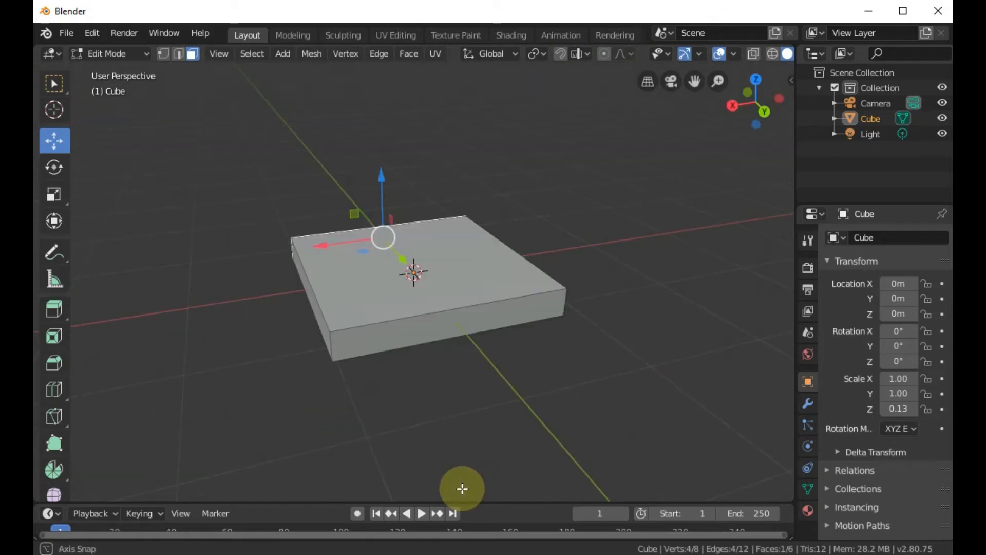
middle_drag(445, 282, 378, 319)
click(376, 315)
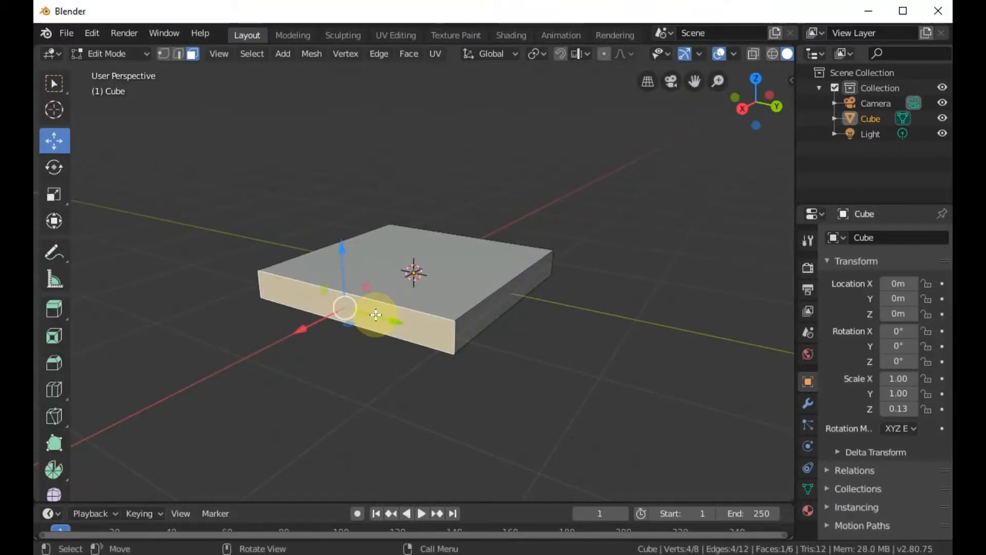
drag(302, 330, 213, 362)
Step: Try rotating the slab's moved end face with the Rotate tool, and undo the rotation
click(52, 169)
drag(202, 282, 164, 236)
key(ctrl+z)
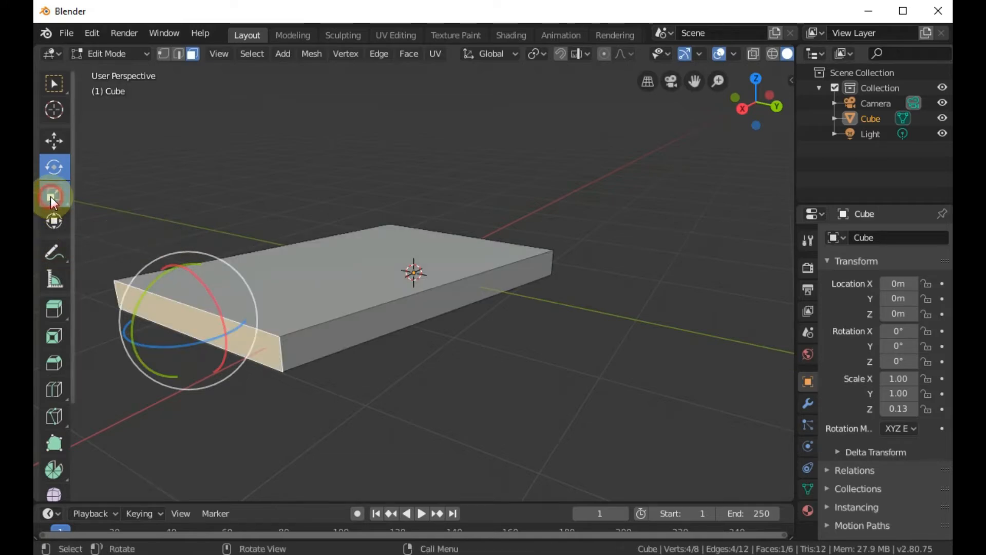
Step: Try scaling the slab's end face with the Scale tool, and undo the scaling and the preceding change to the face
click(53, 198)
drag(187, 327, 183, 298)
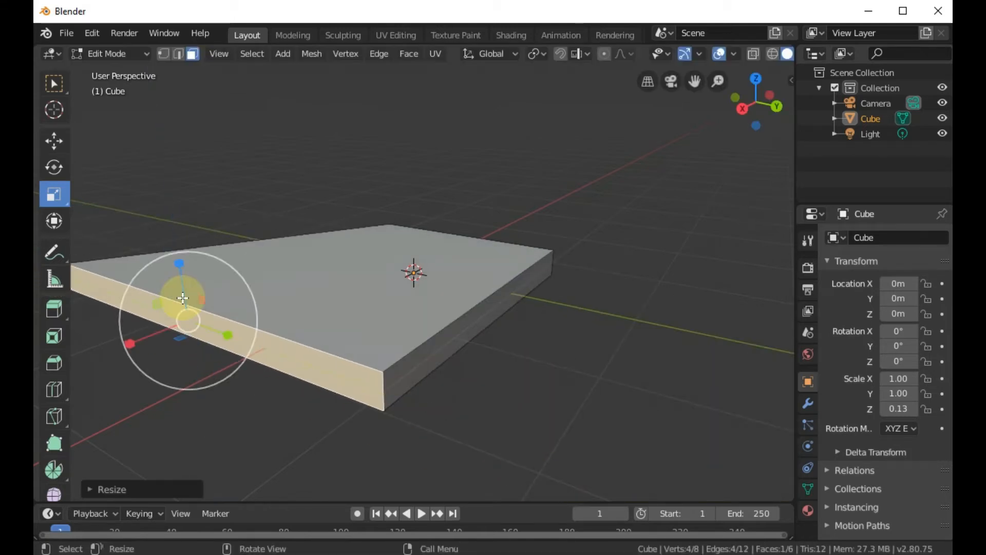
key(ctrl+z)
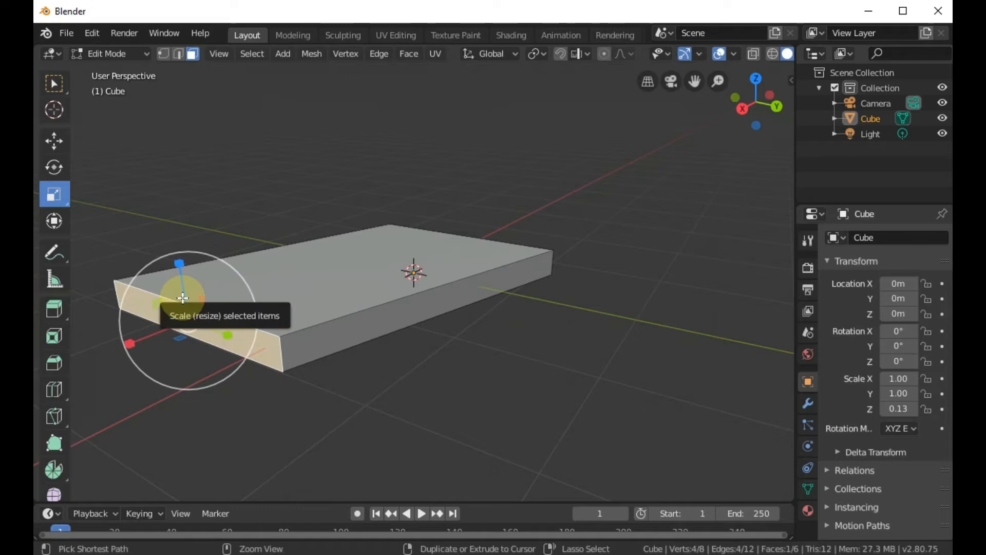
key(ctrl+z)
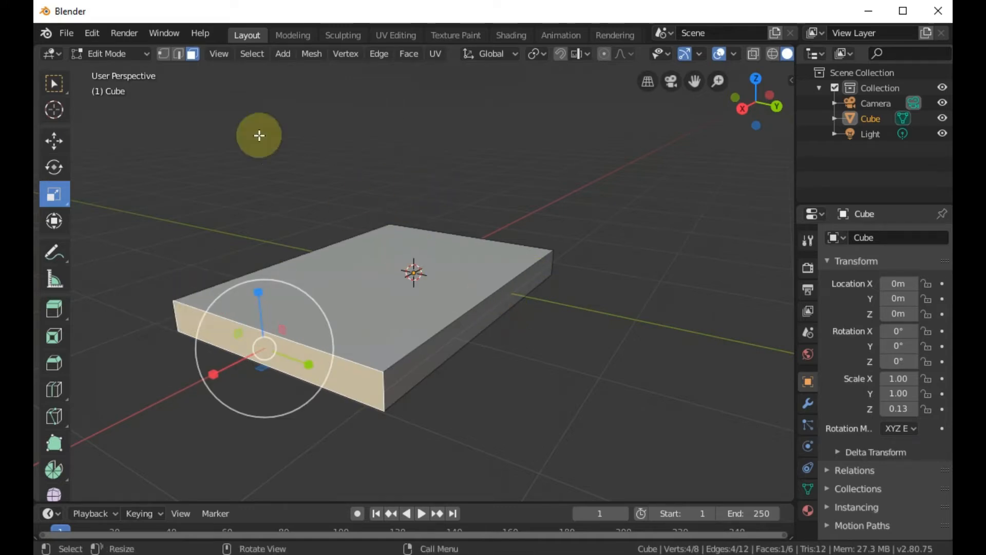
Step: Select an upper corner vertex in vertex select mode and the two long upper edges in edge select mode
click(163, 53)
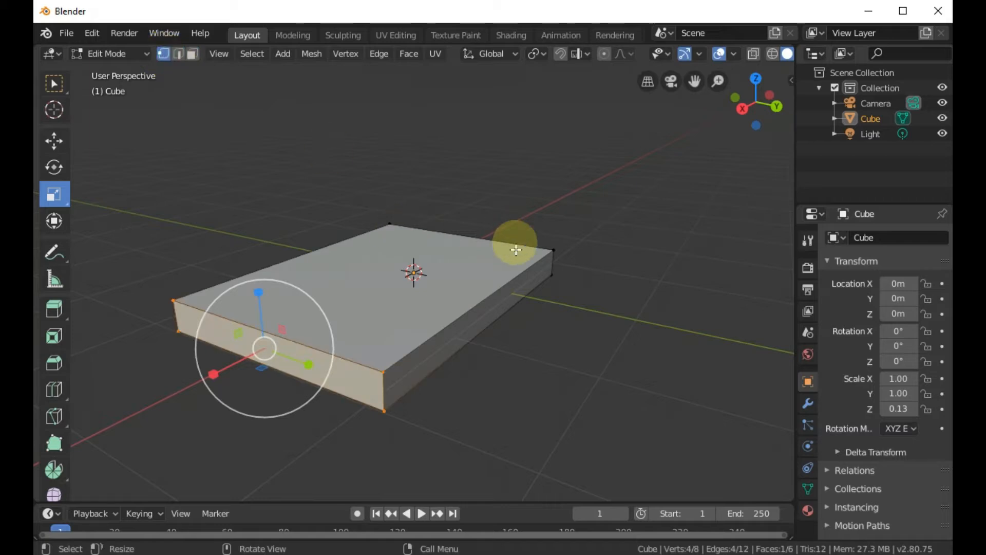
click(550, 251)
click(181, 55)
click(463, 314)
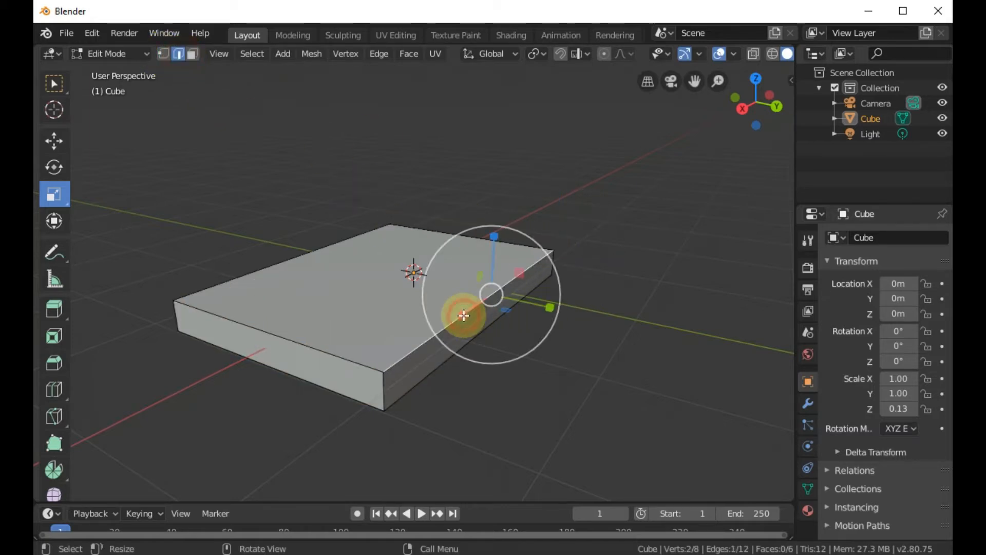
click(296, 258)
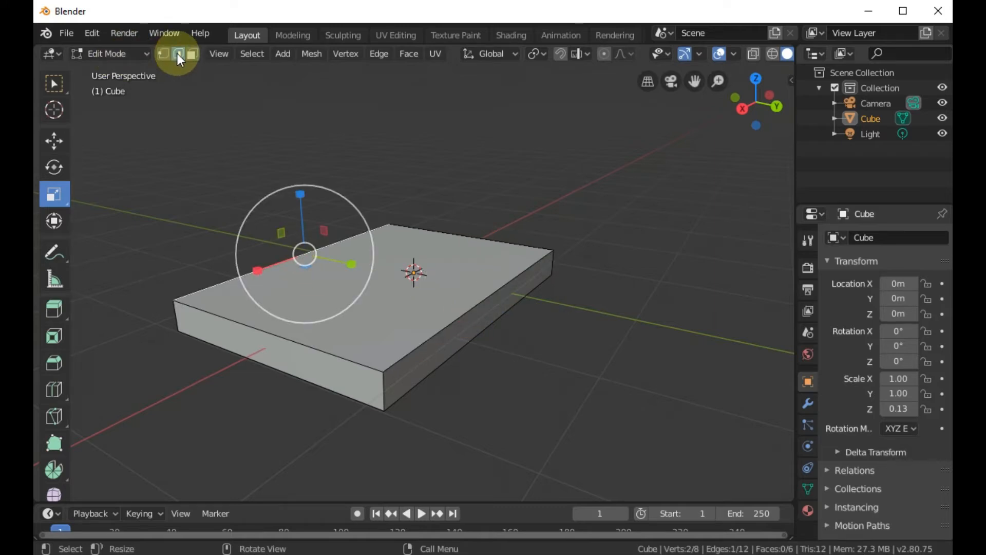
Step: Switch to face select mode and select the slab's upper face, its positive X end face, and its long side face in turn
click(193, 53)
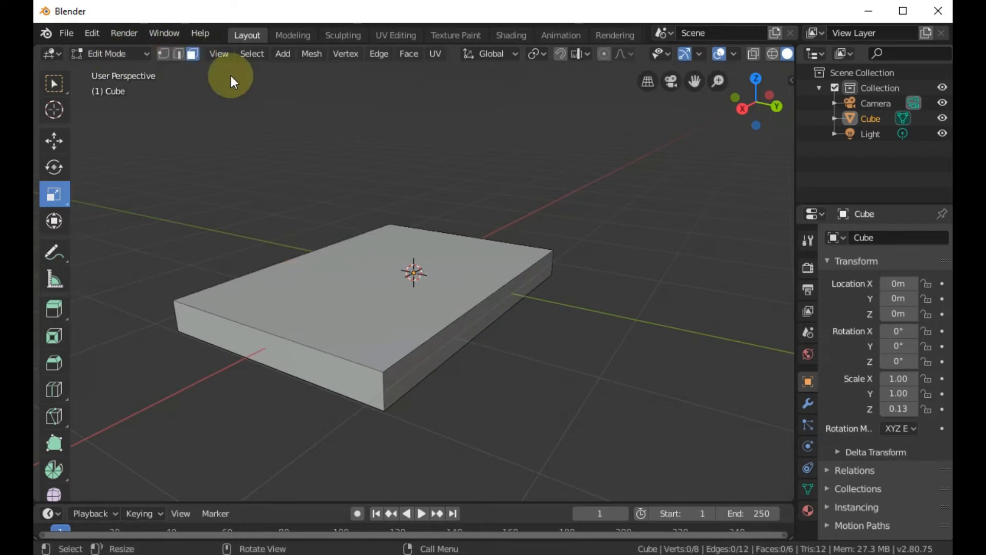
click(347, 287)
click(311, 362)
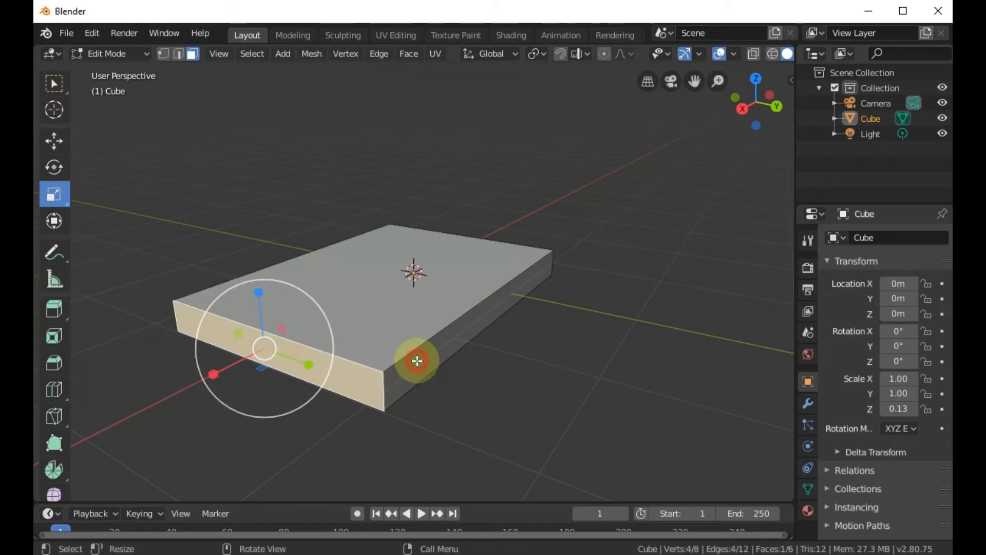
click(418, 361)
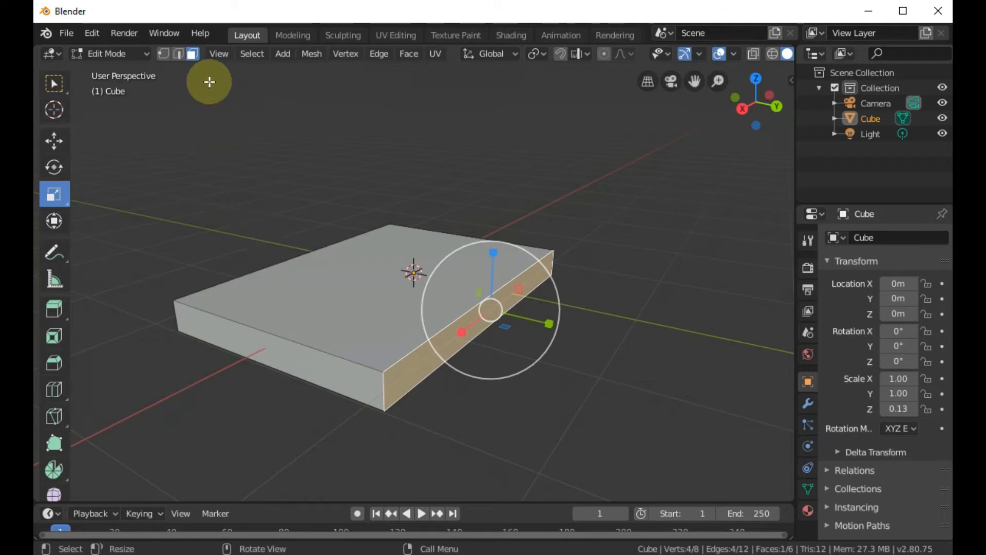
Step: Switch the slab to Object Mode, deselect it, and return to Edit Mode
click(121, 54)
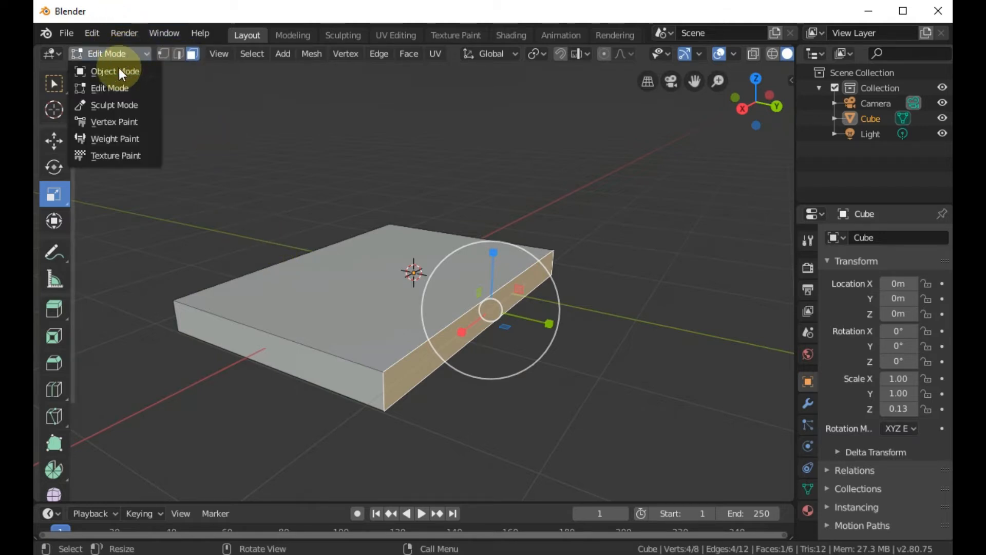
click(113, 88)
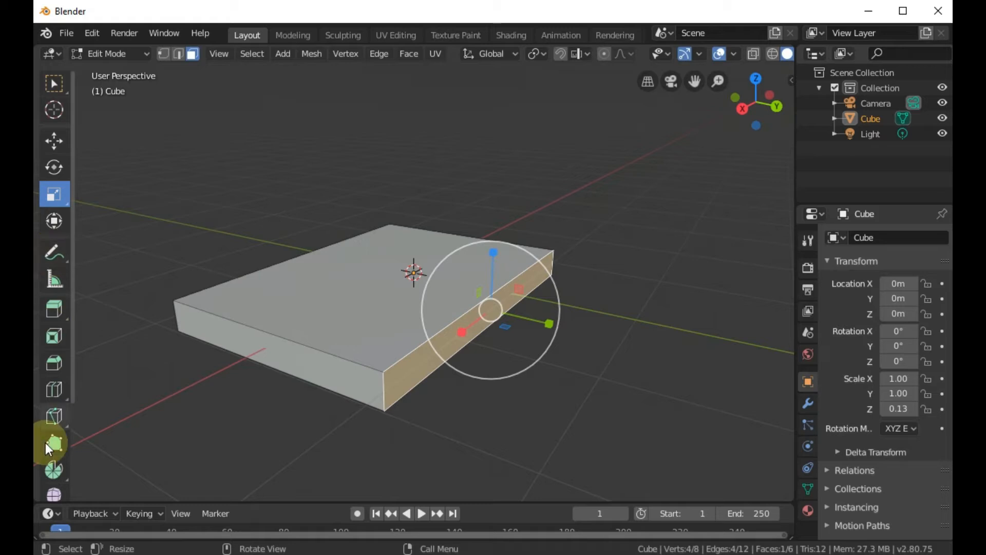
click(109, 55)
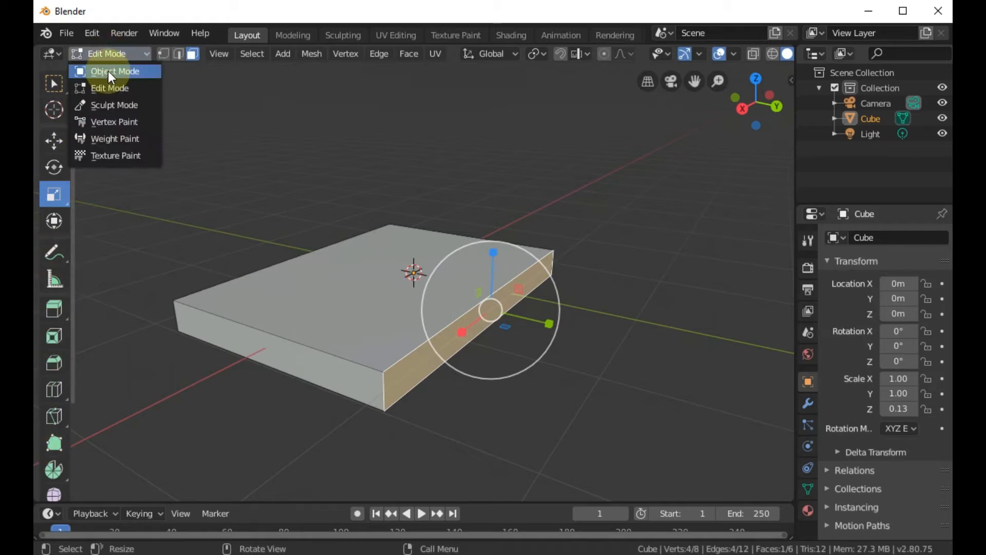
click(109, 75)
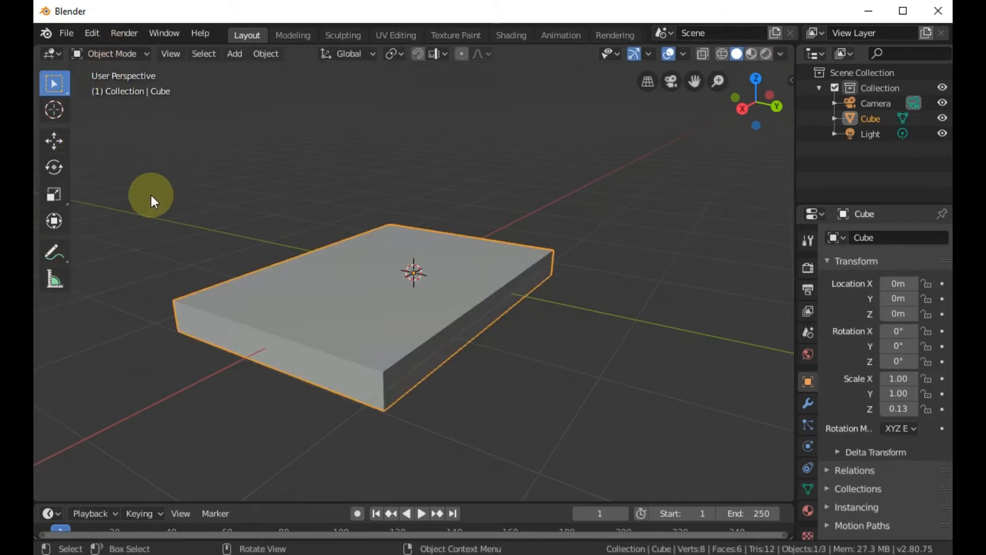
click(150, 238)
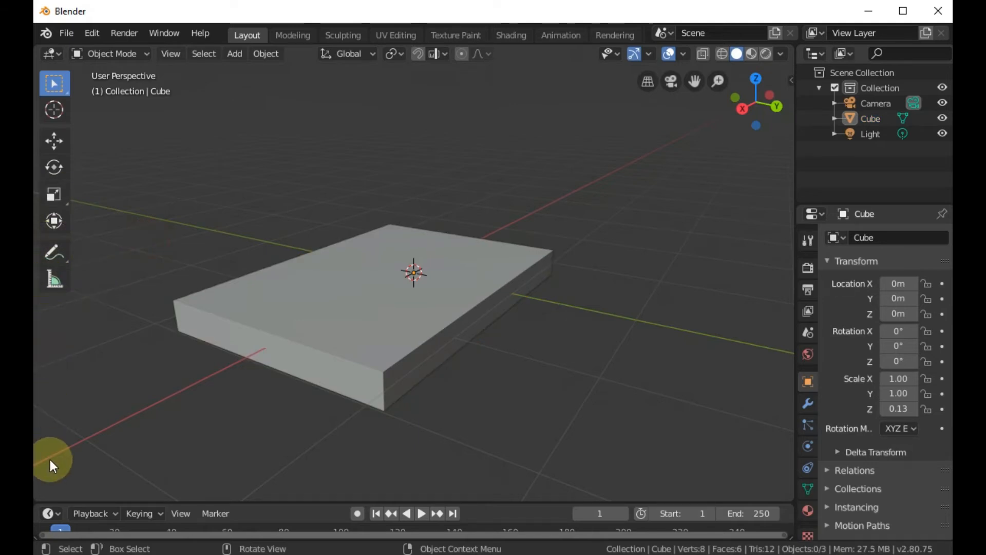
click(115, 53)
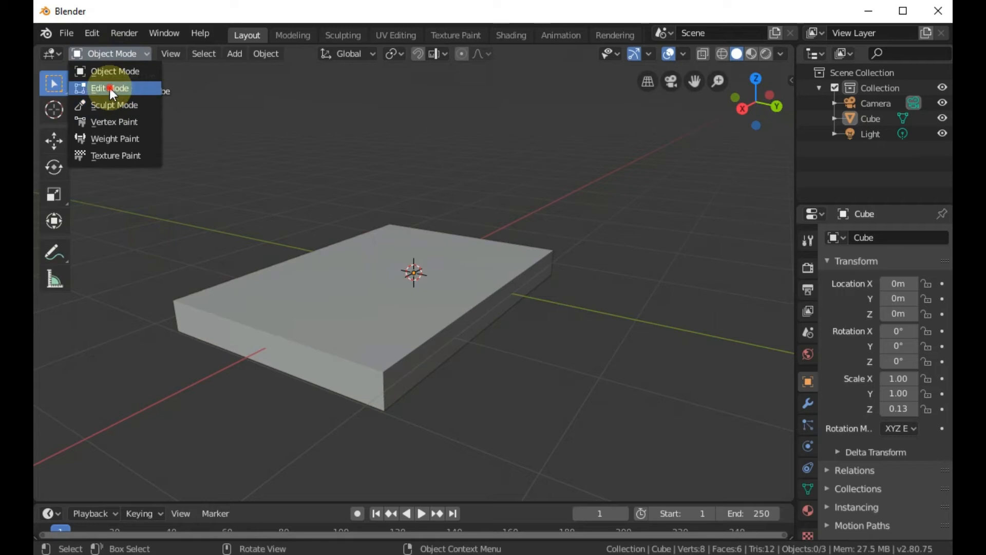
click(110, 89)
Step: Use Loop Cut to divide the slab through its middle in both directions and once more crosswise toward the positive X end
click(54, 331)
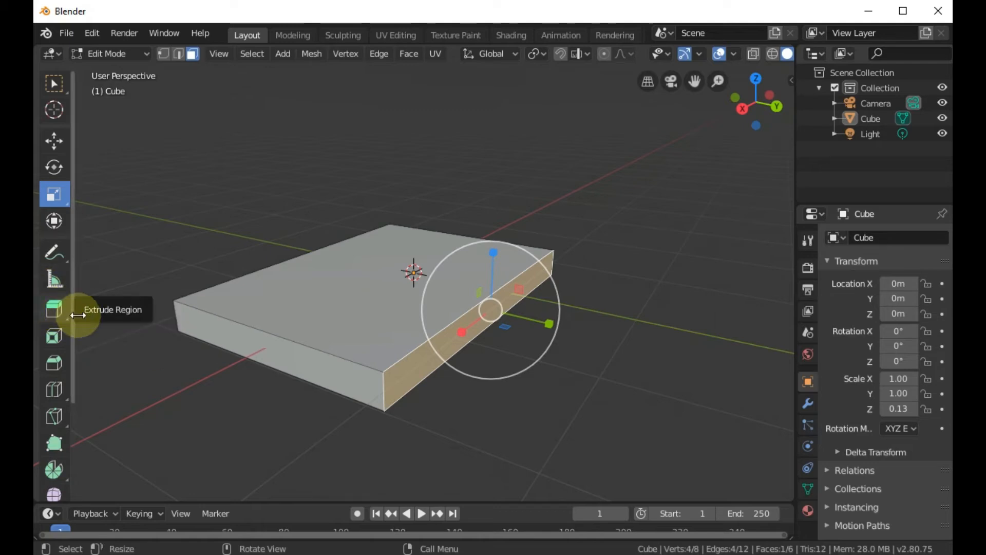
click(57, 390)
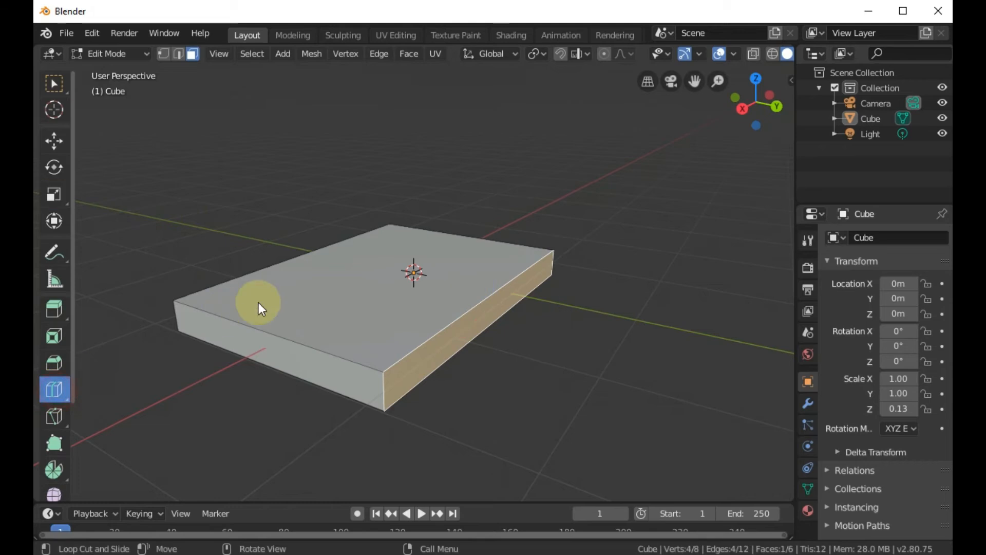
click(373, 258)
click(363, 264)
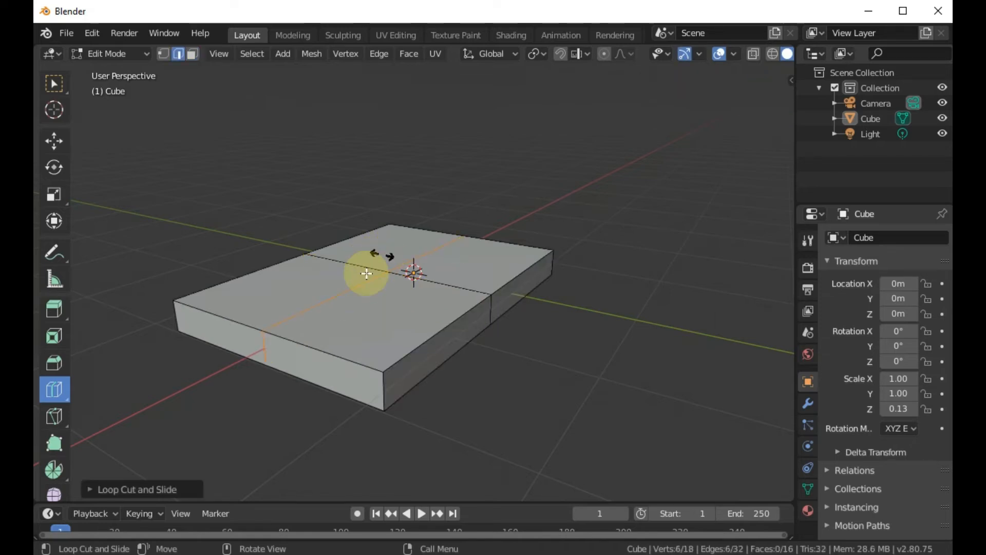
click(329, 288)
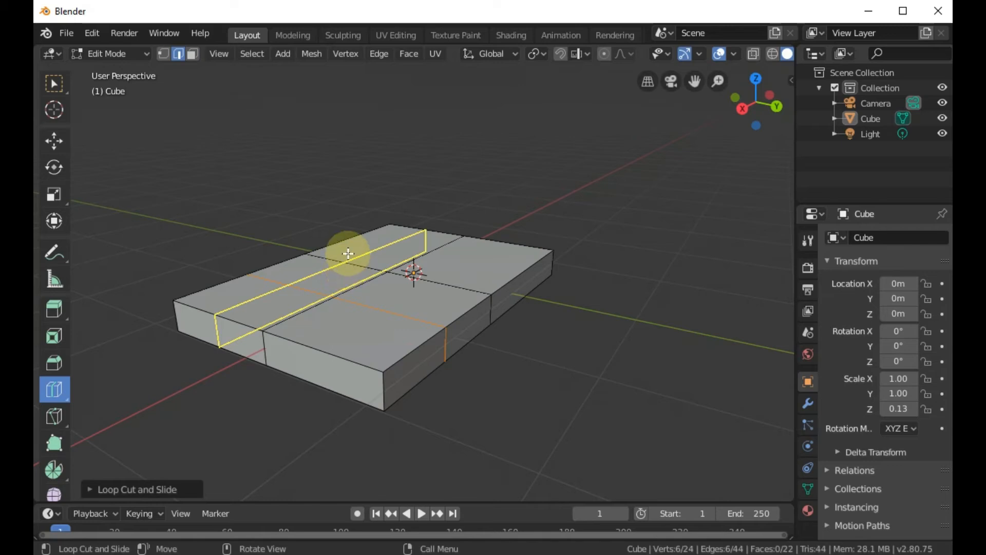
Step: Add more loop cuts toward the slab's sides and ends, for five lengthwise and four crosswise loops in total
click(392, 255)
click(440, 277)
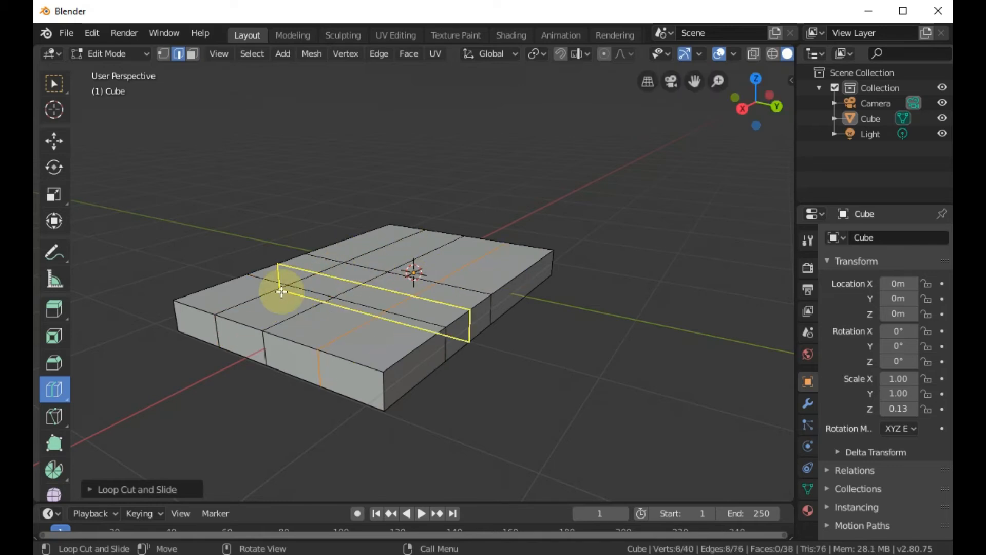
click(263, 294)
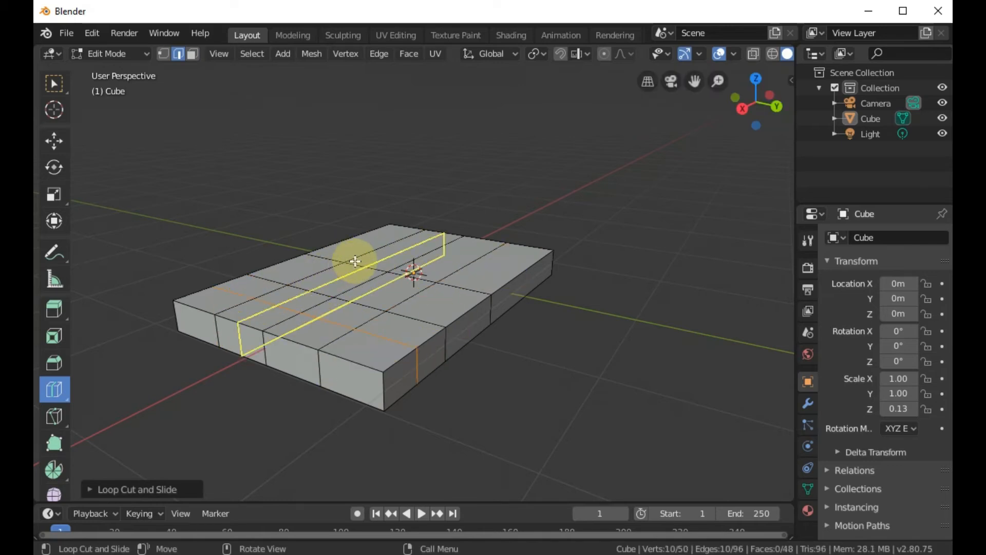
click(401, 228)
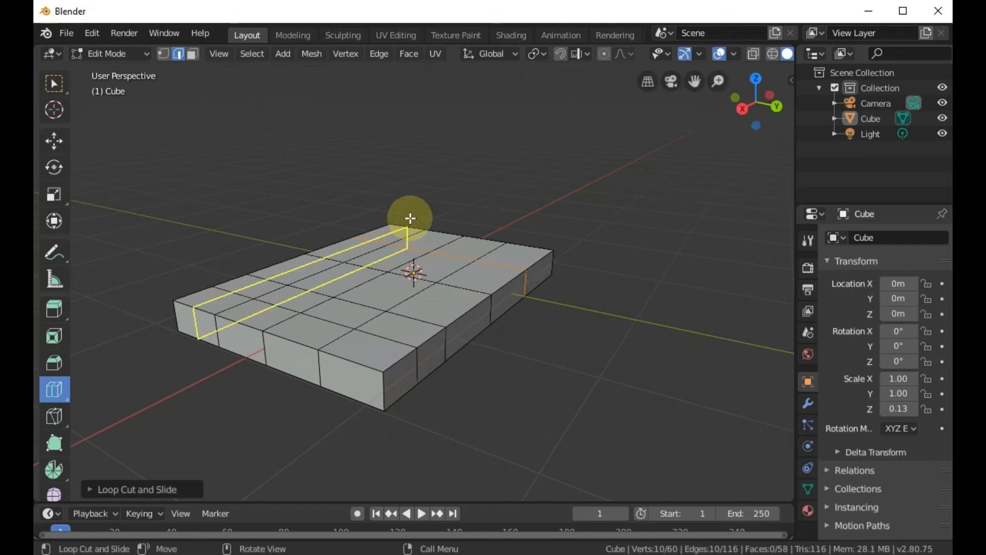
click(490, 260)
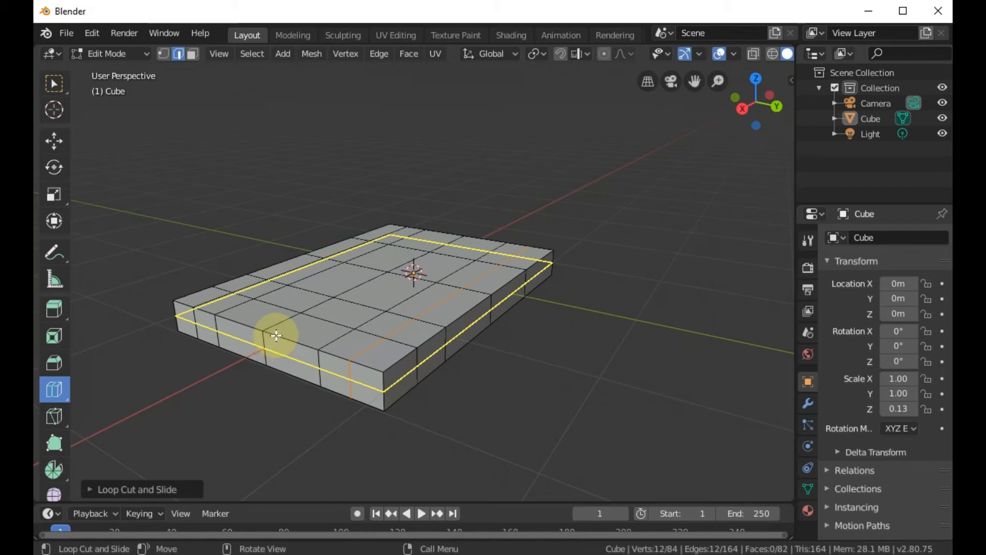
Step: Switch to face select mode and pick several of the subdivided upper faces one by one, ending with one near the slab's center
click(193, 54)
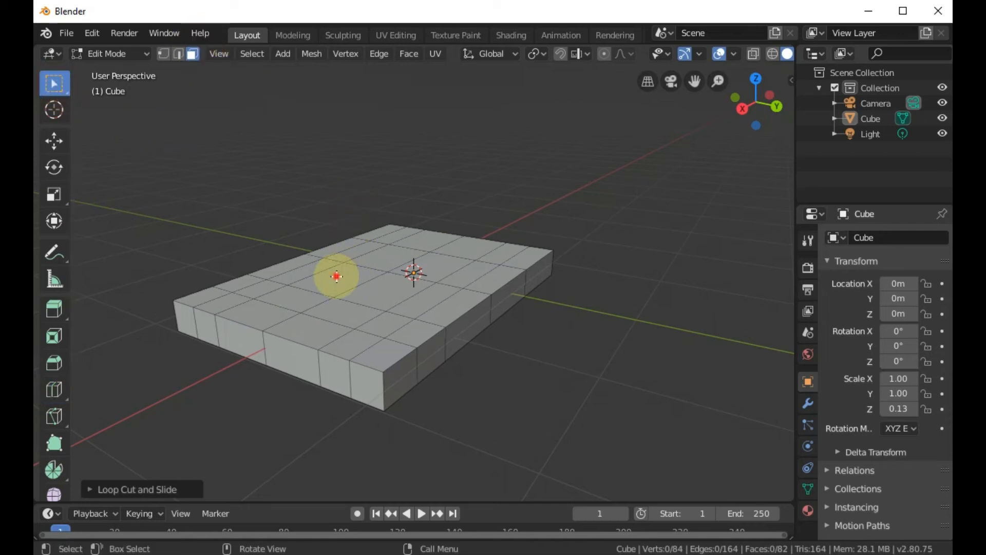
click(336, 276)
click(385, 293)
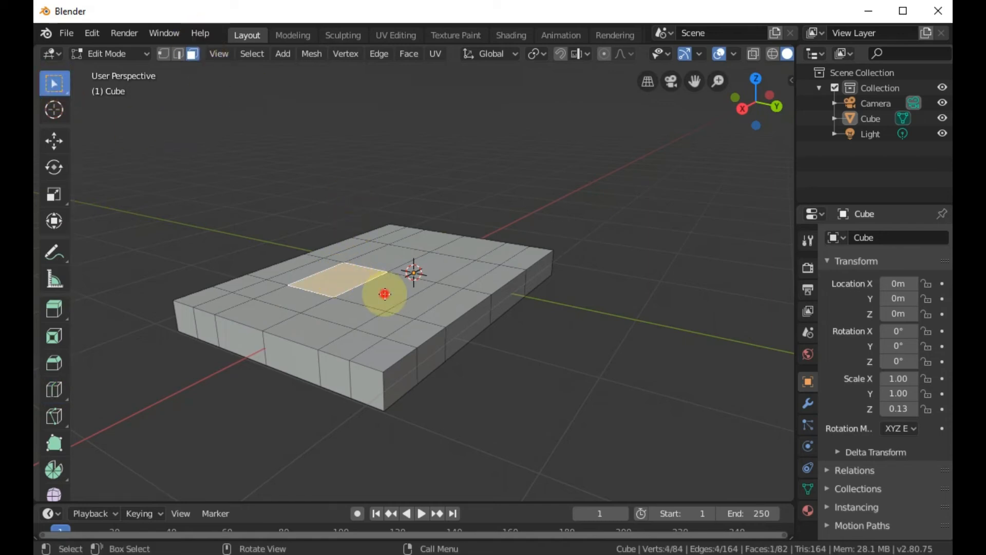
click(426, 261)
click(418, 232)
click(498, 252)
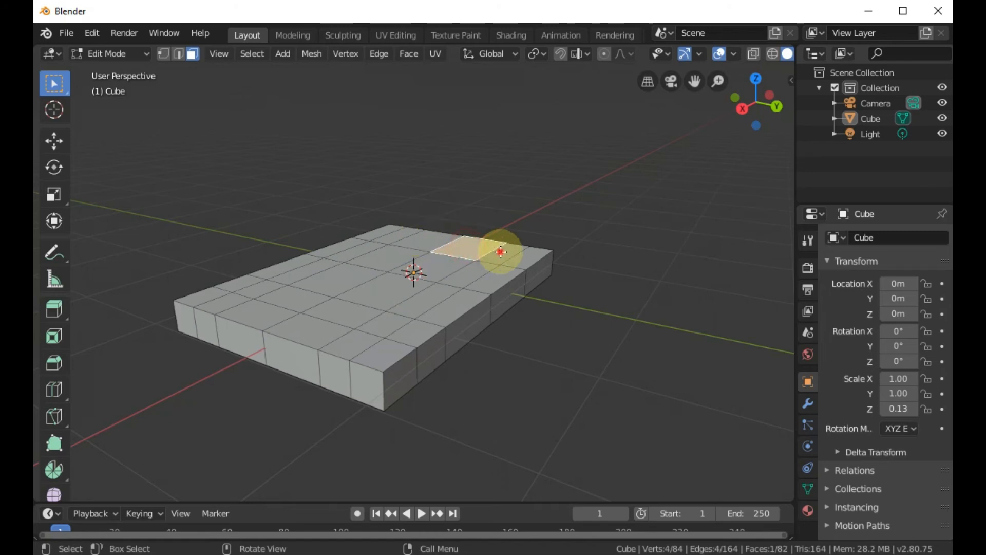
click(370, 262)
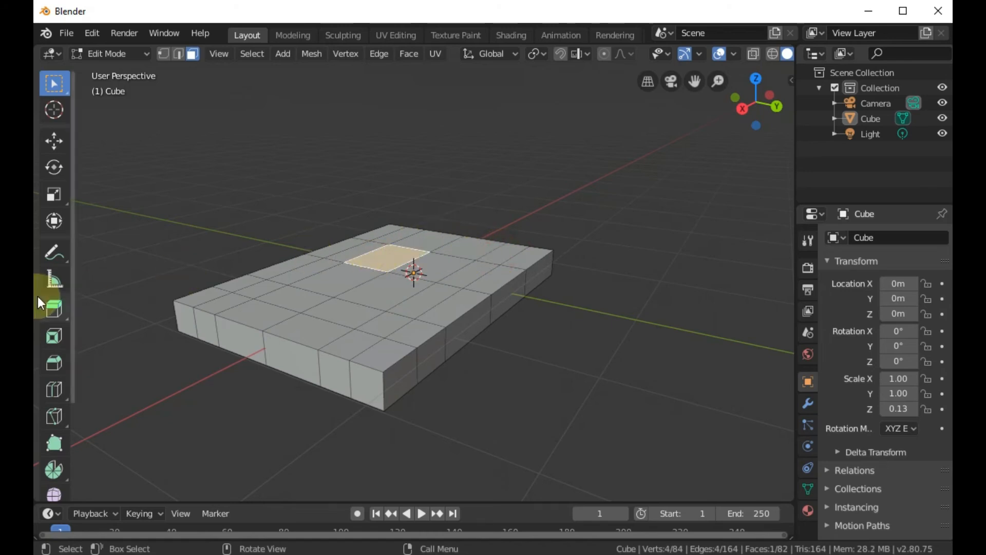
Step: Move the selected upper face upward along Z, then pull the adjoining sloped face outward along positive X
click(55, 141)
drag(387, 195, 378, 135)
click(322, 251)
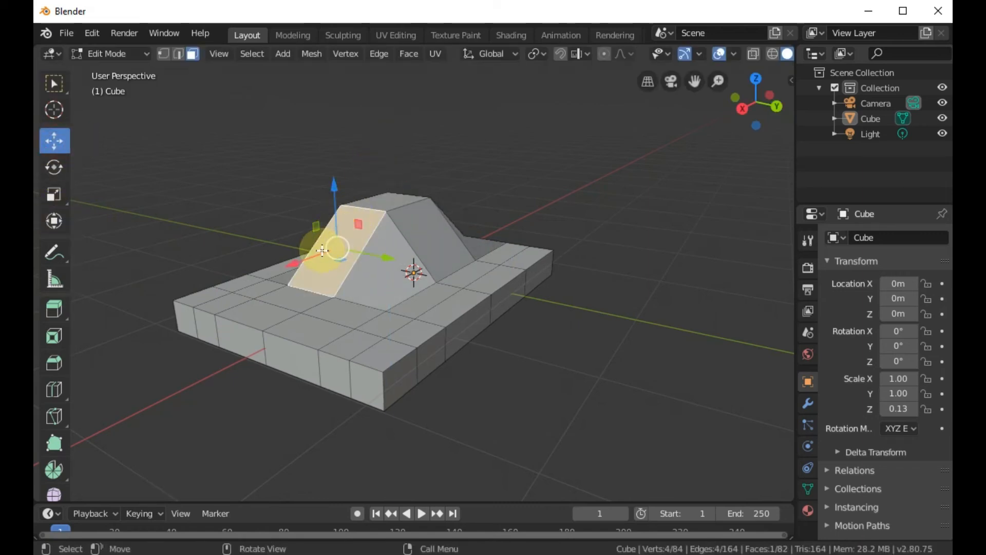
drag(301, 262, 222, 286)
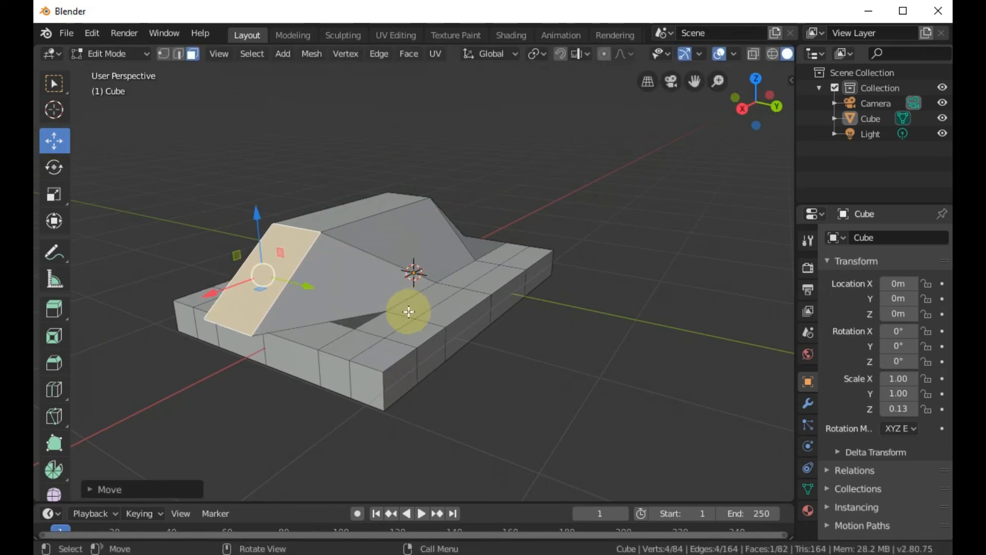
Step: Raise an upper face near the long side along Z and pull the side face below it outward along positive Y
click(428, 302)
drag(428, 259, 561, 351)
click(473, 333)
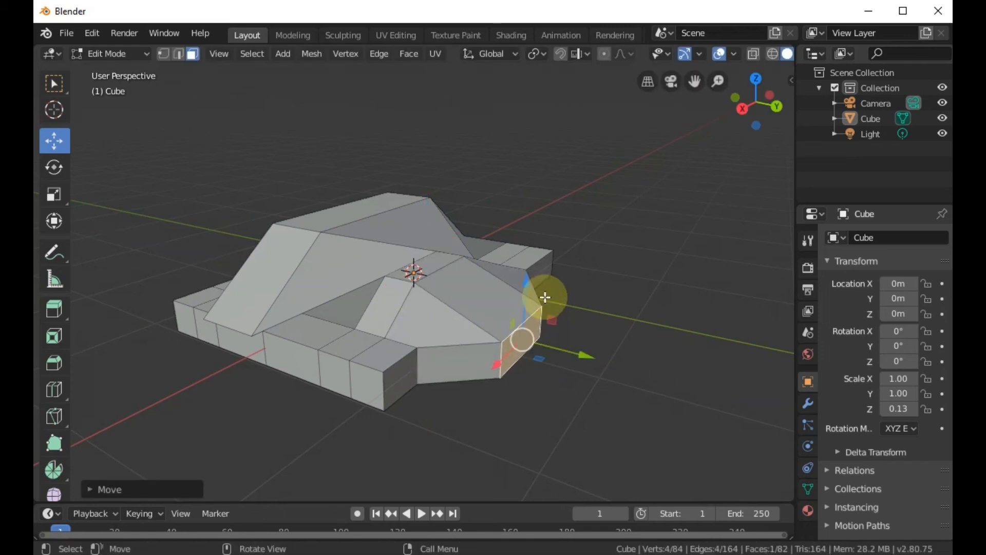
click(540, 270)
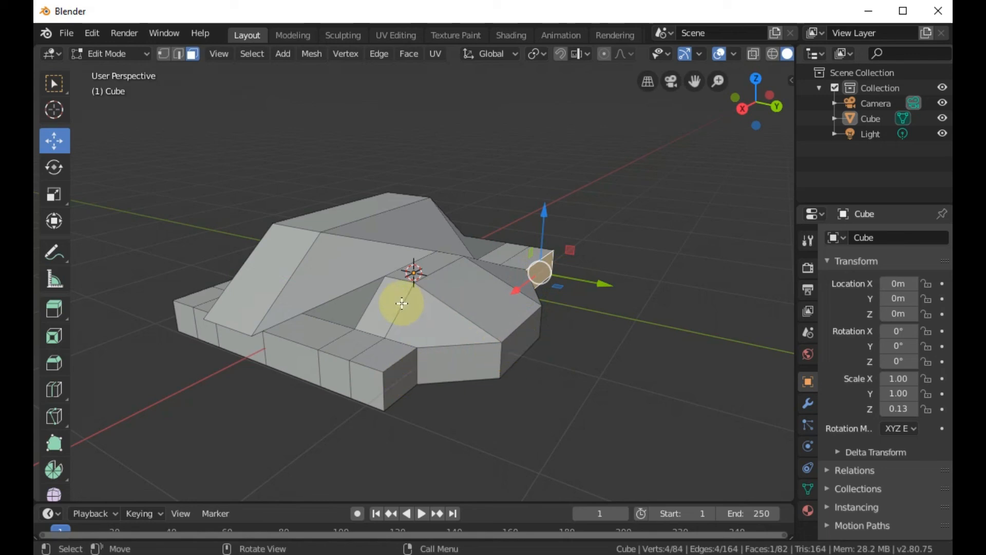
Step: Pull the middle face of the slab's positive X end slightly outward along X and return to the box selection tool
click(242, 347)
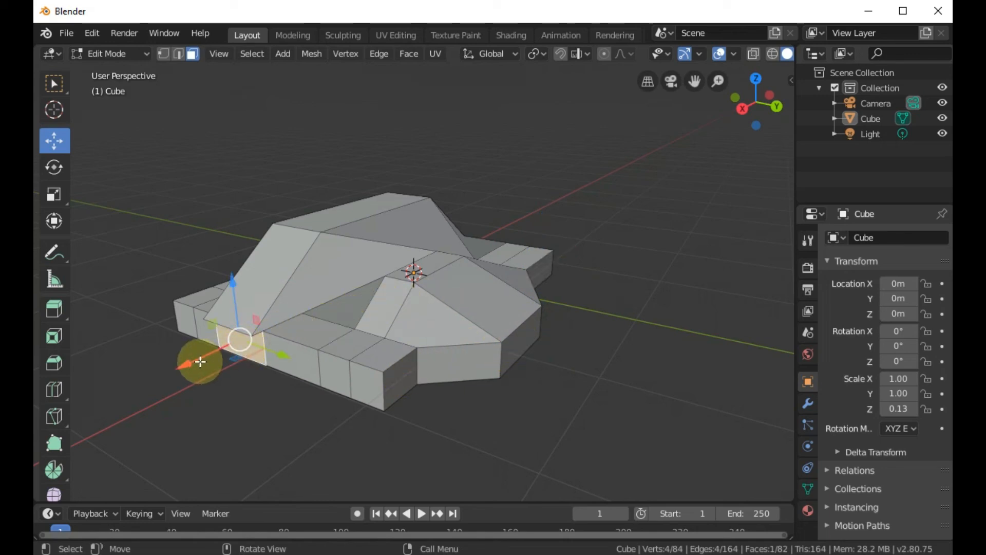
drag(183, 361, 171, 370)
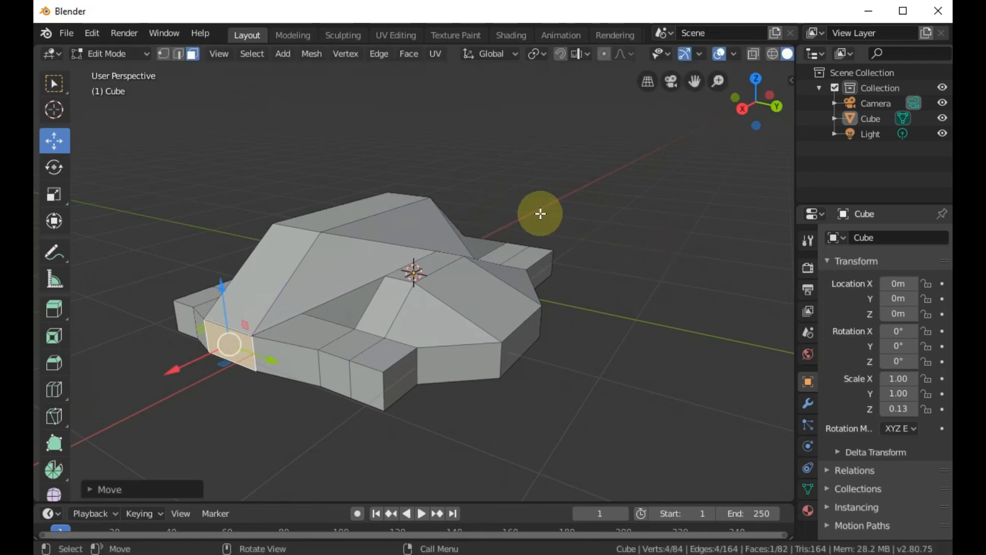
click(56, 83)
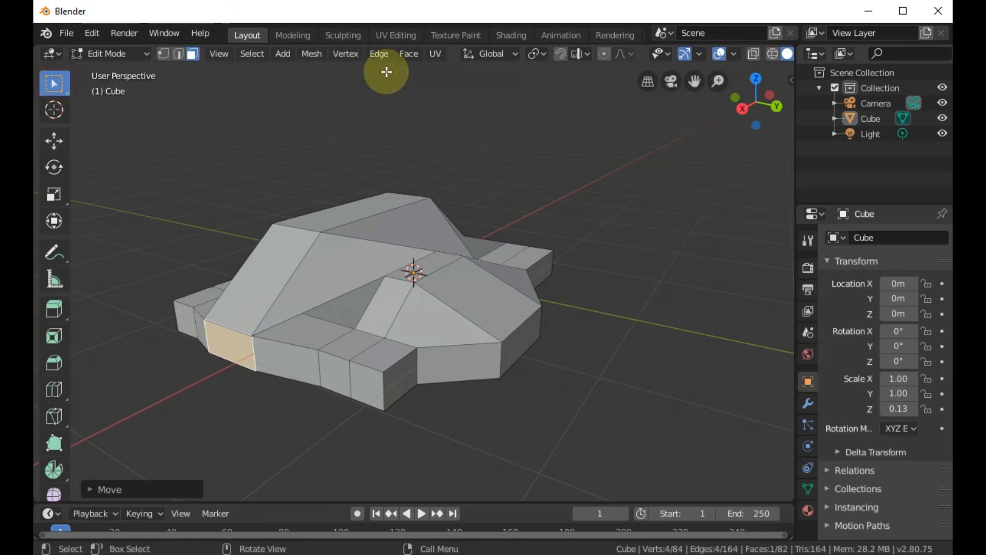
click(67, 34)
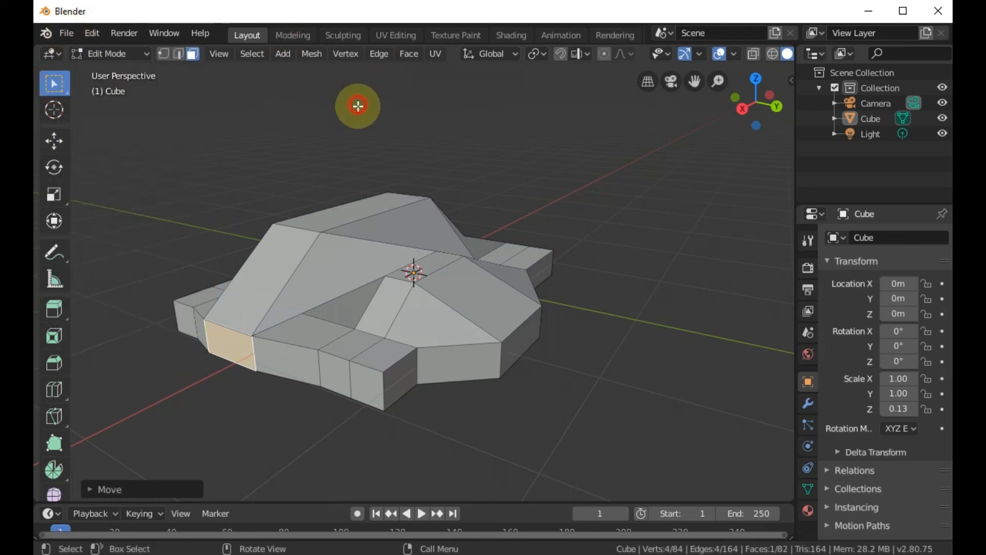